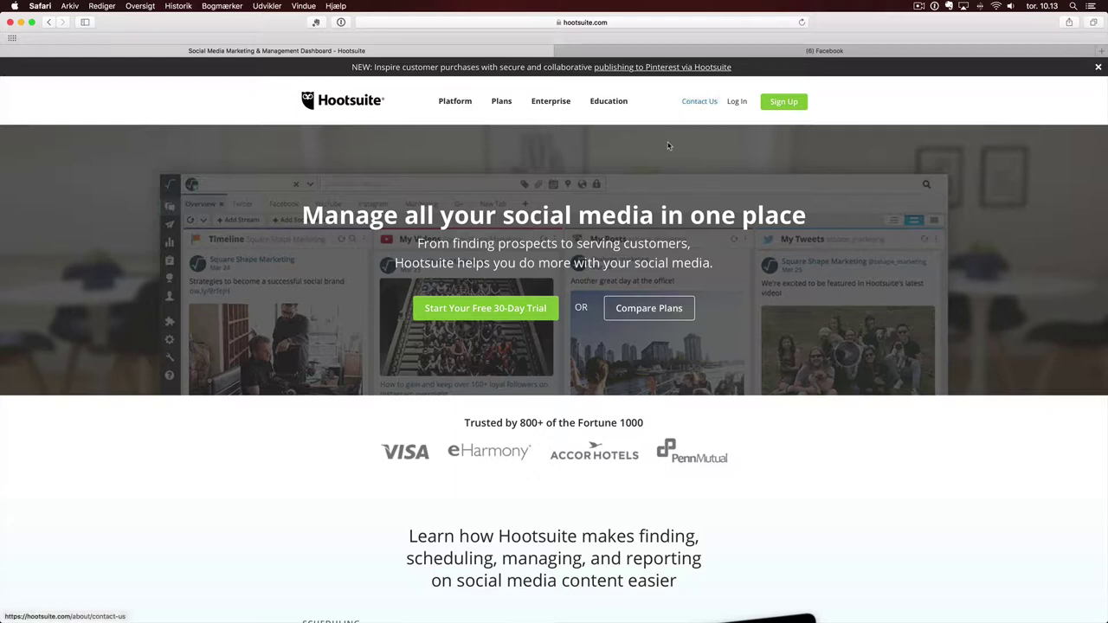
- Dismiss the announcement banner, open the Free plan page from Plans, and close the cookie notice
click(1099, 67)
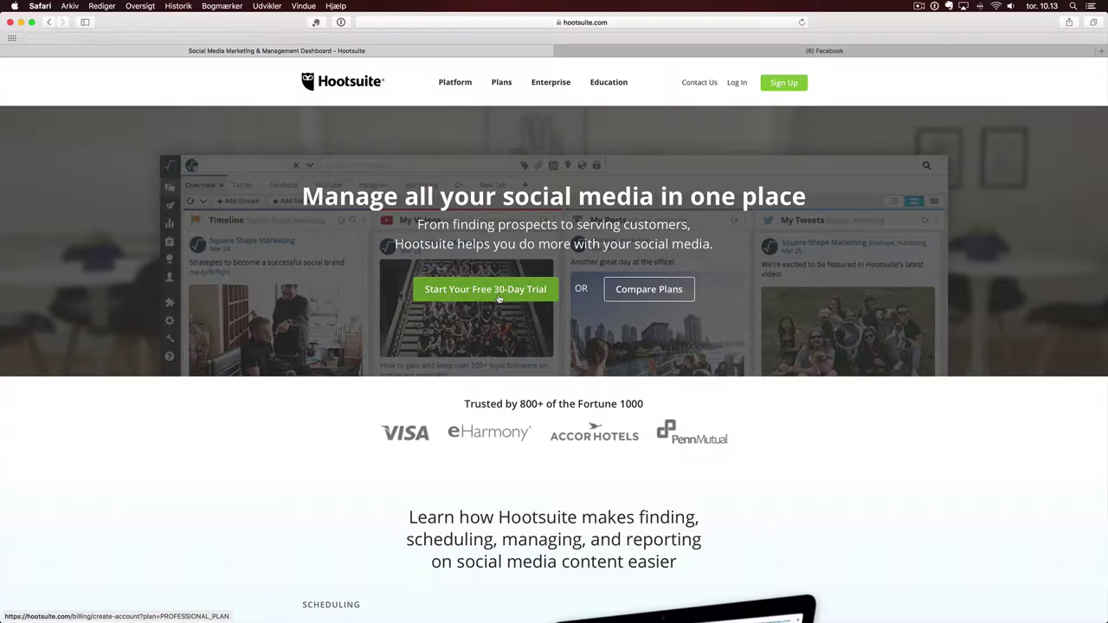
mouse_move(500, 85)
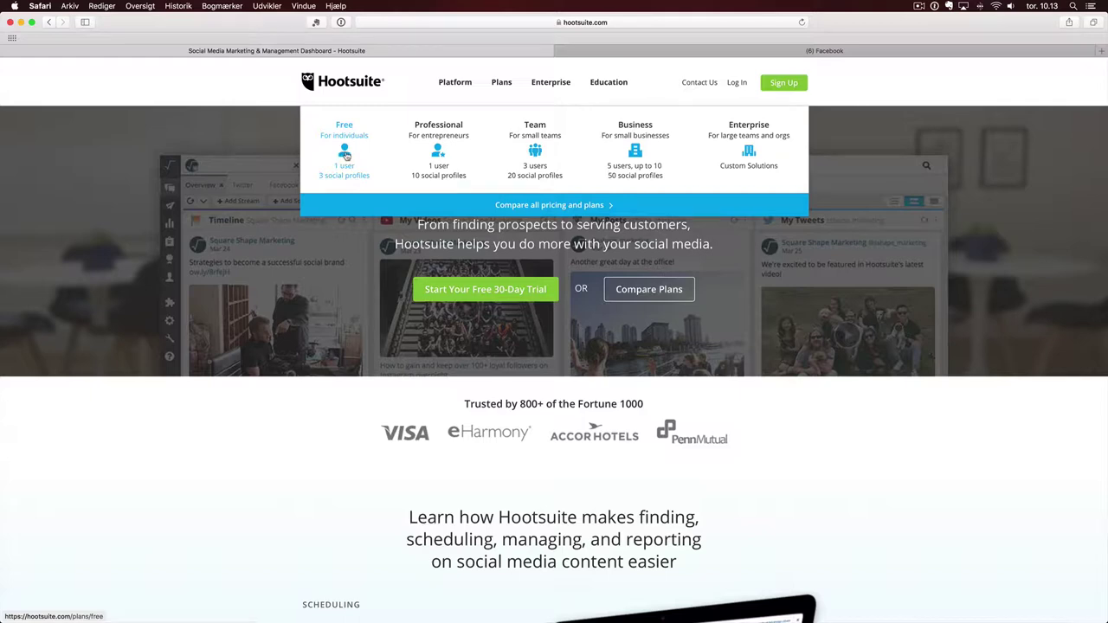
click(345, 156)
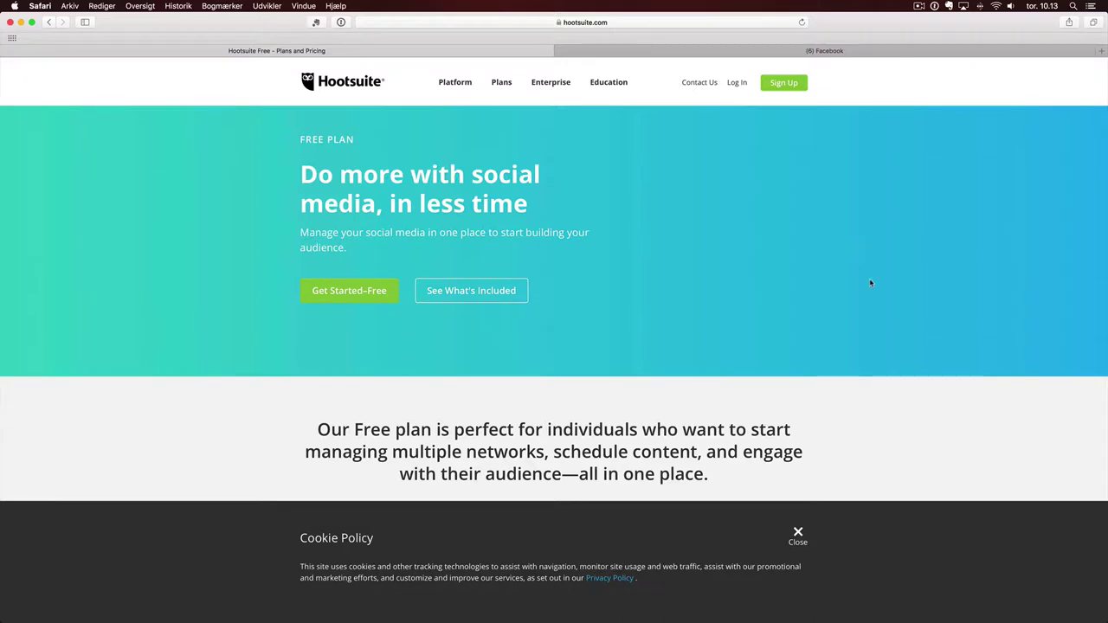
click(797, 534)
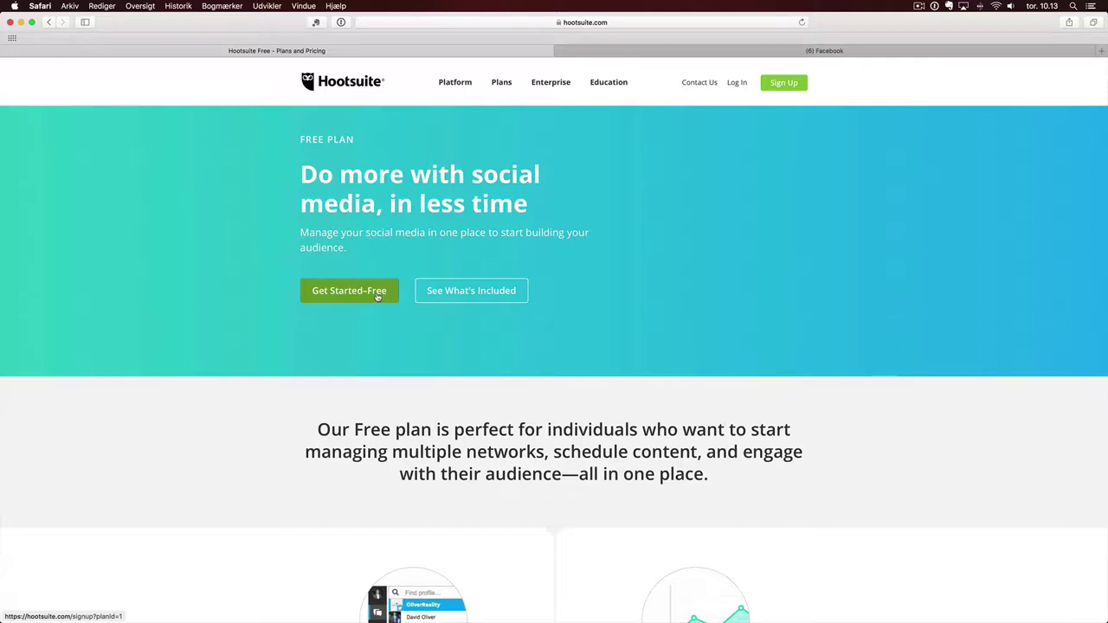
- Start the Free sign-up with name 'Techhytten', a business email and password, then submit
click(377, 296)
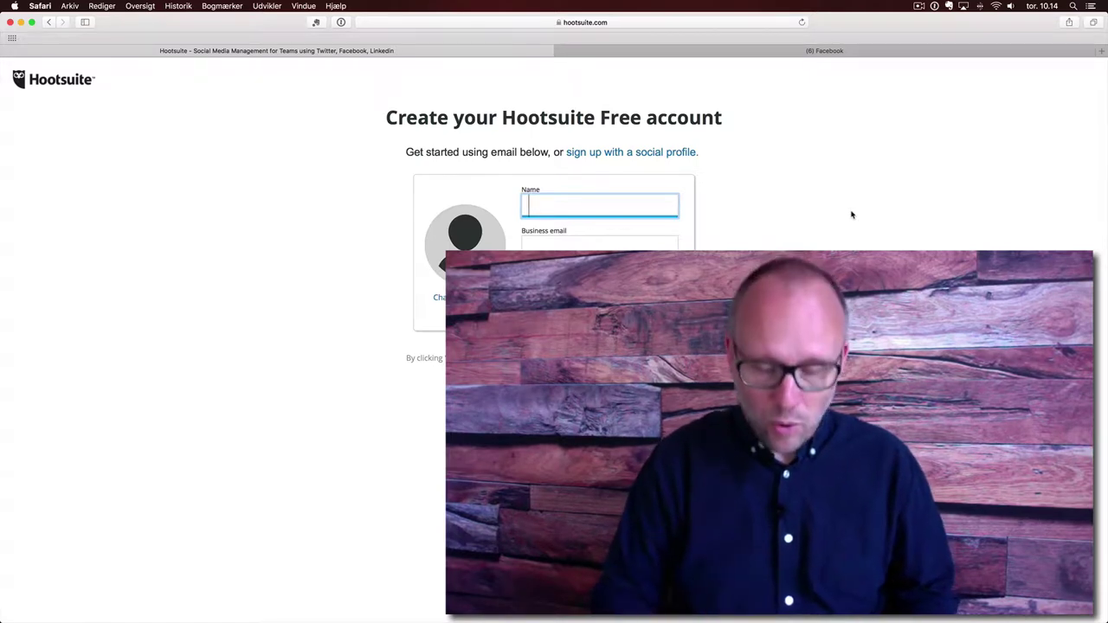
text(Techhytten DK)
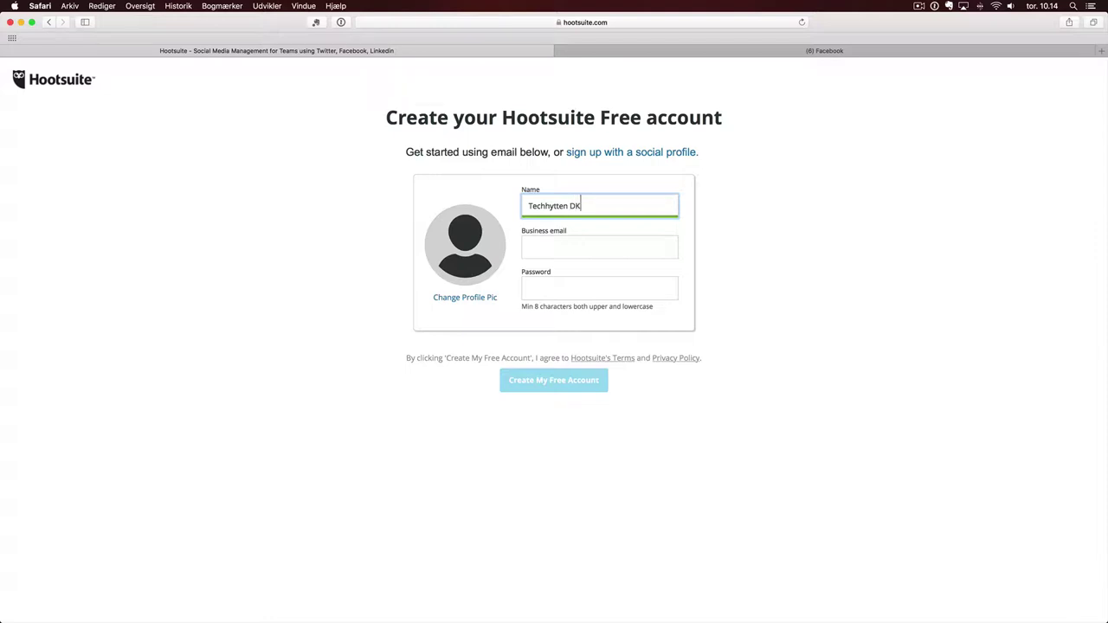
click(597, 247)
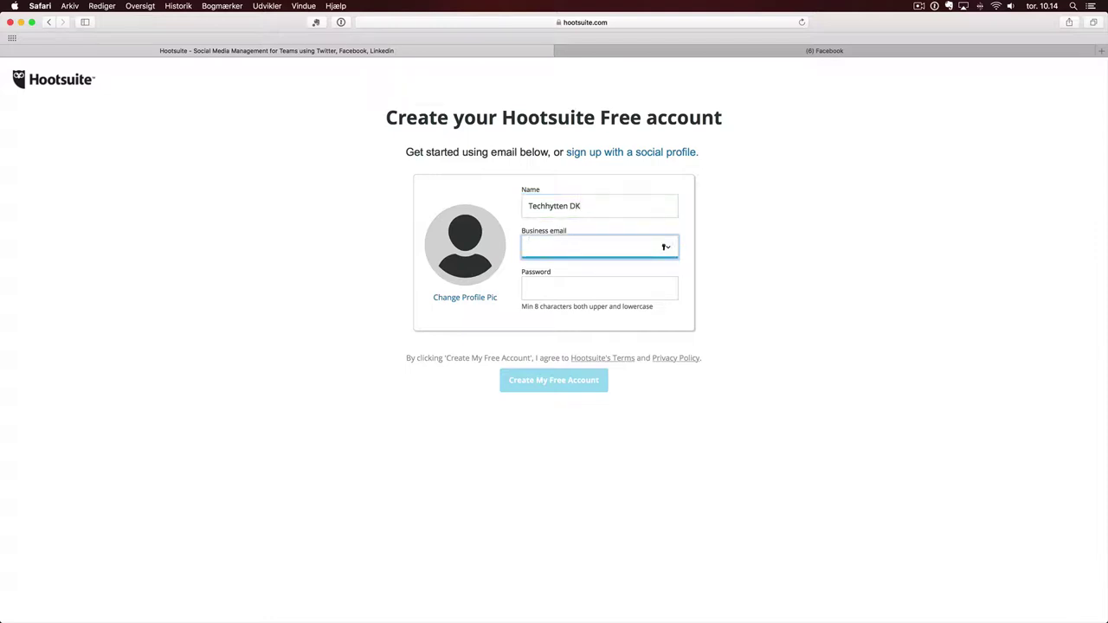
click(554, 292)
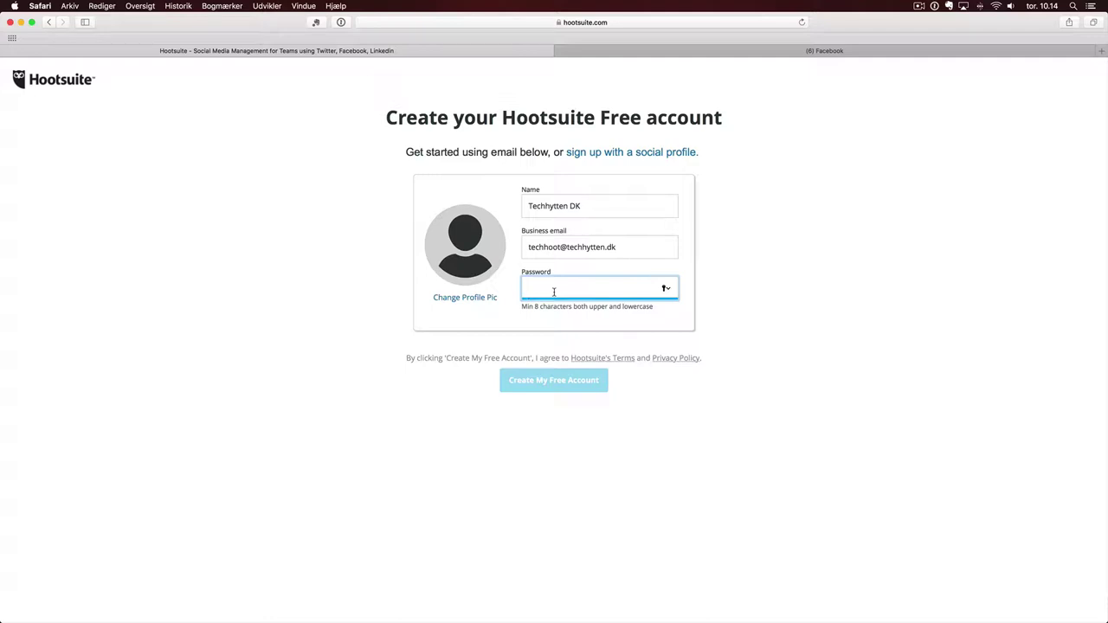
text(•••••••)
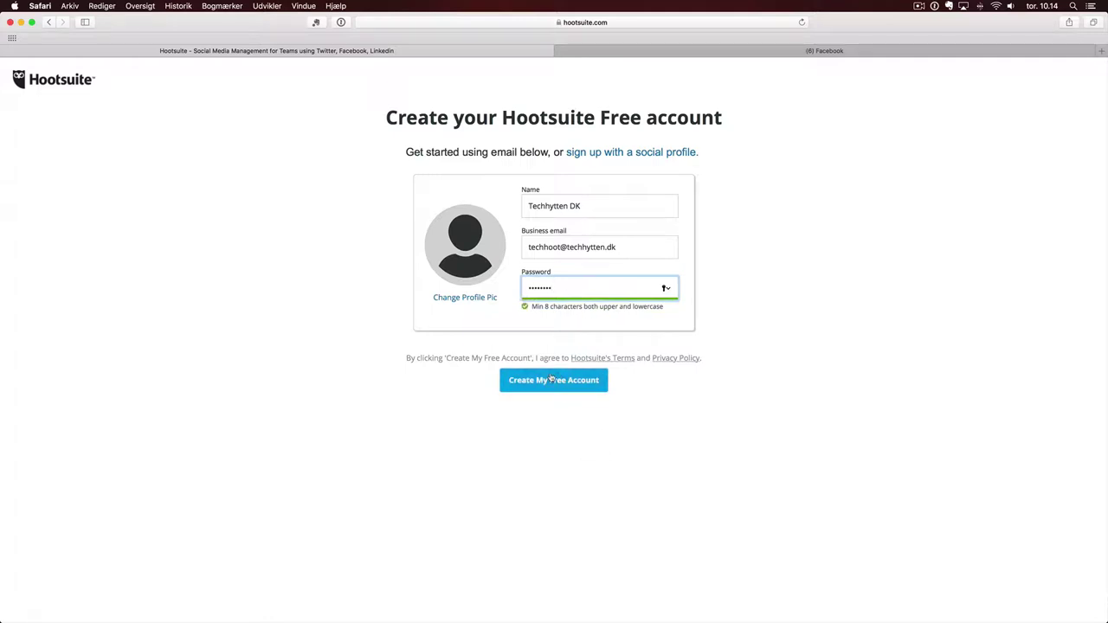
click(561, 388)
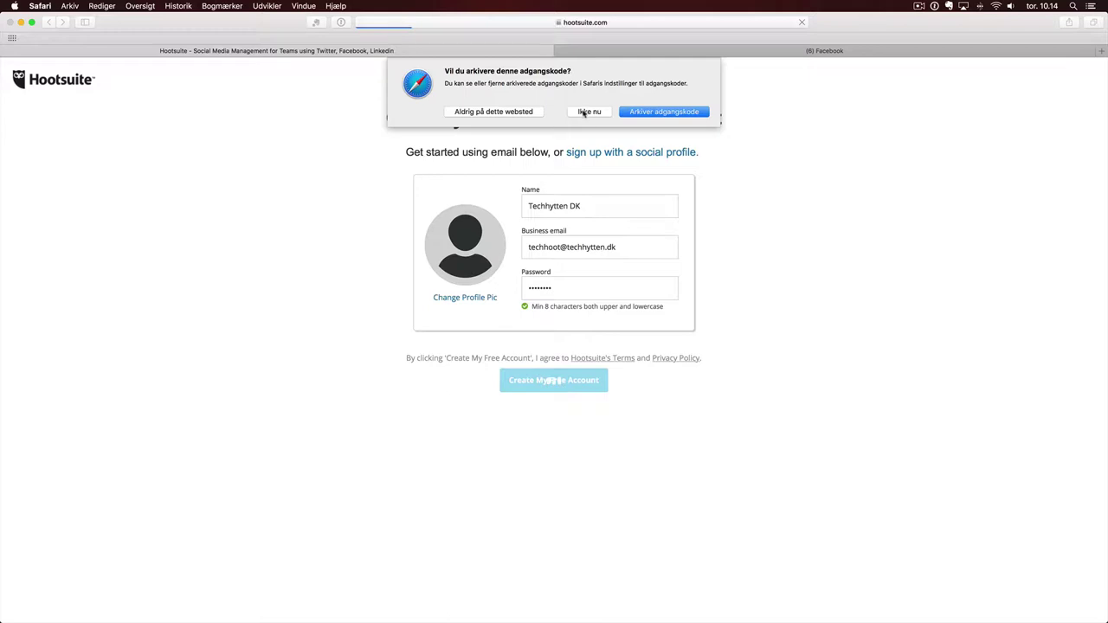
- Decline Safari's offer to save the new password
click(587, 112)
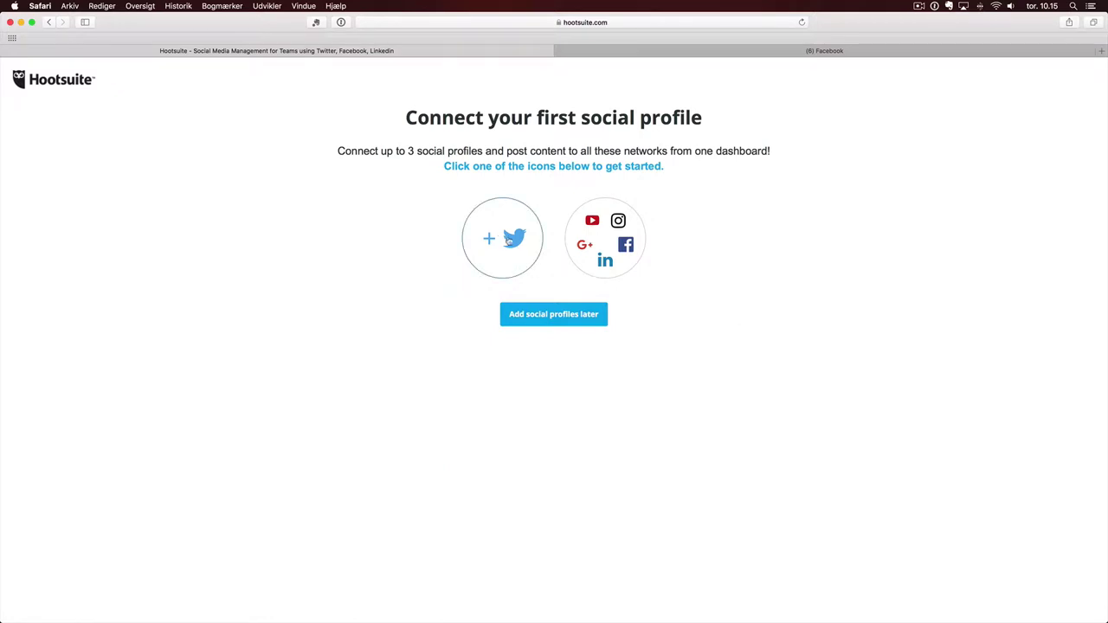
- Authorize Hootsuite with the Twitter username and password, declining to save the password
click(511, 241)
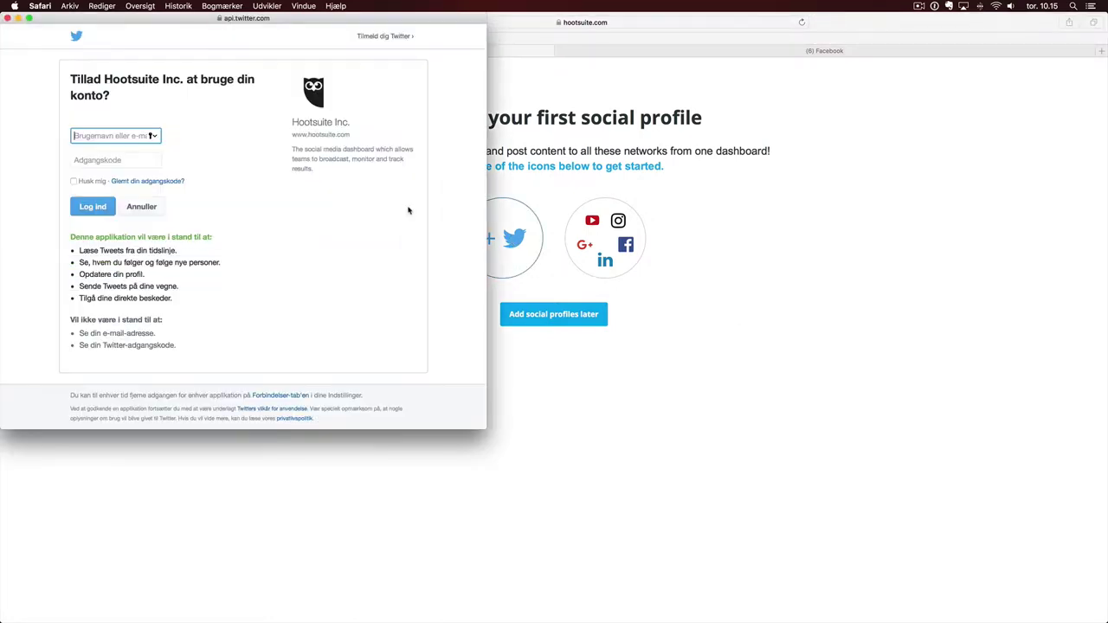
text(kursus888)
click(116, 159)
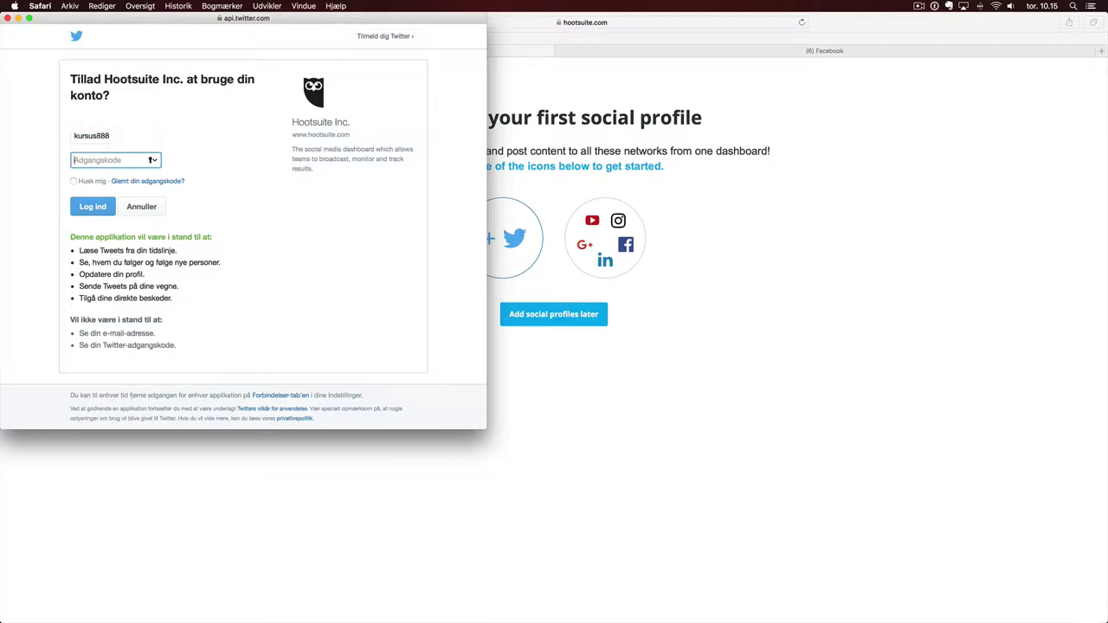
text(••••••)
click(104, 213)
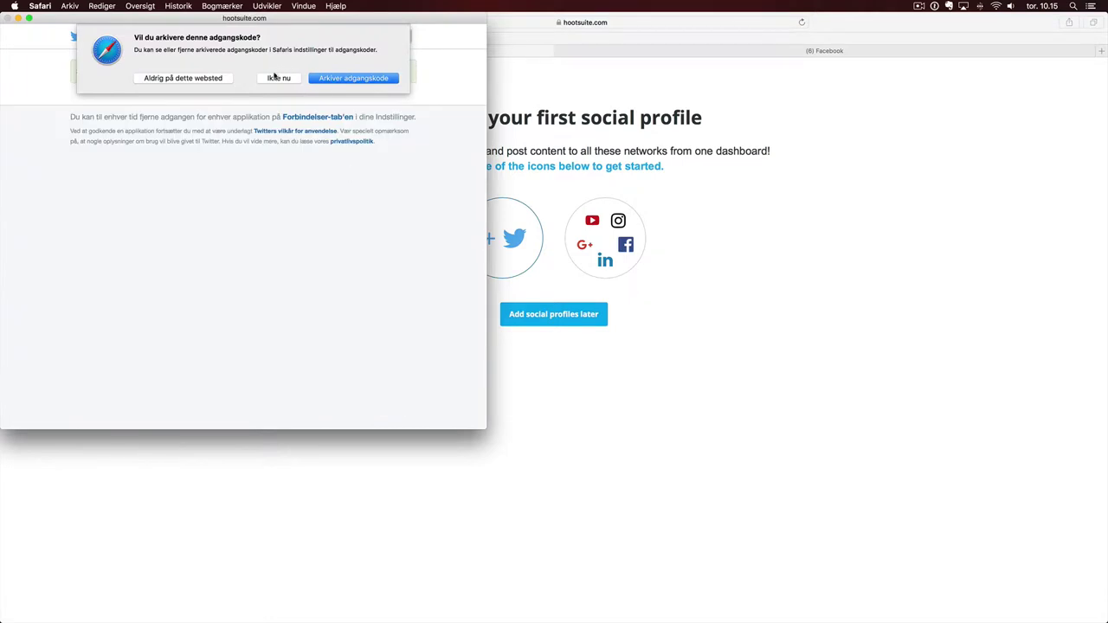
click(274, 79)
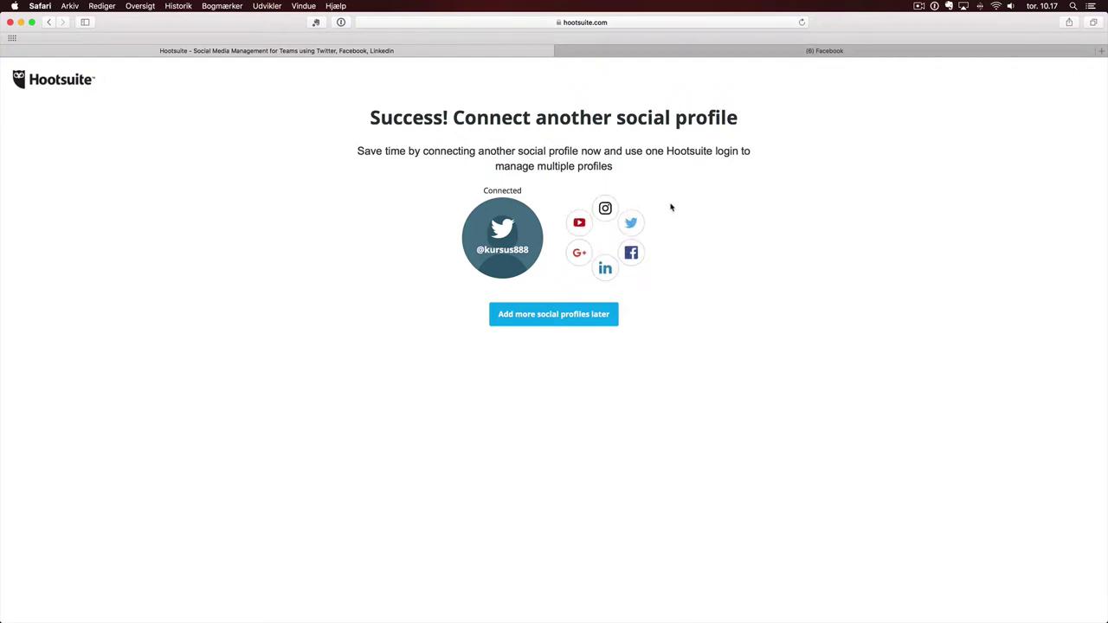
- Log in to Instagram with the account username and password, then review the requested permissions
click(605, 210)
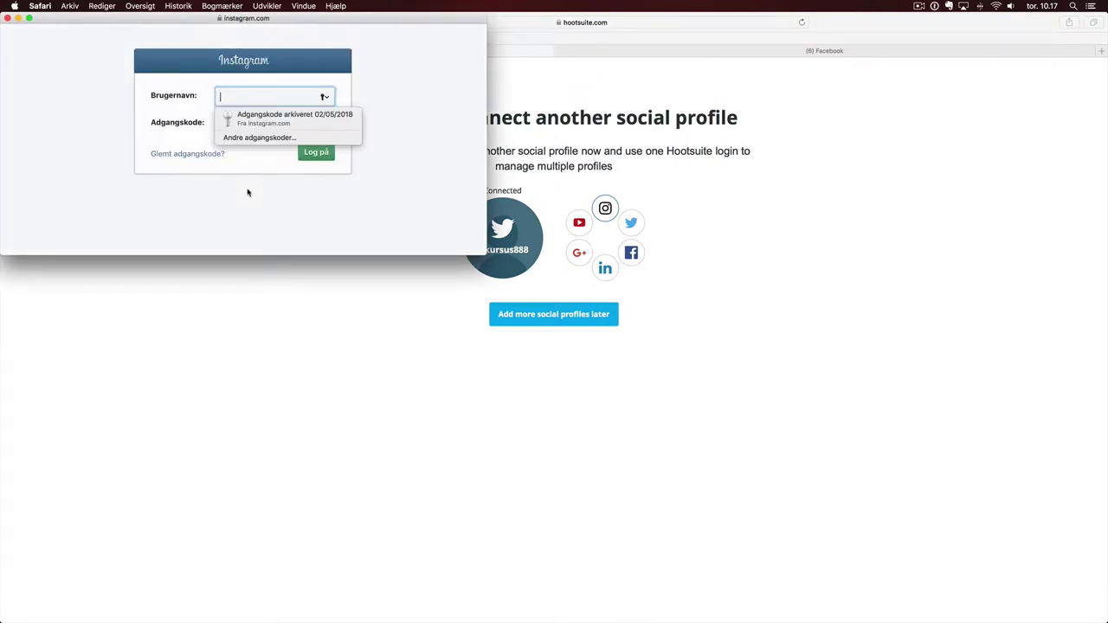
text(inst)
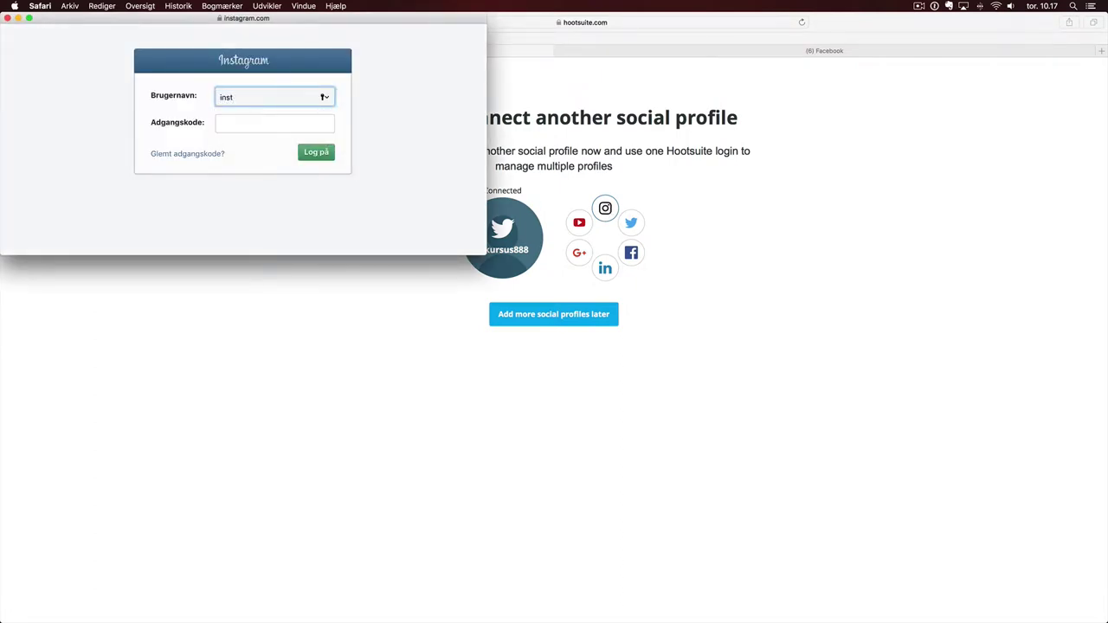
text(atestbruger)
click(226, 122)
text(••)
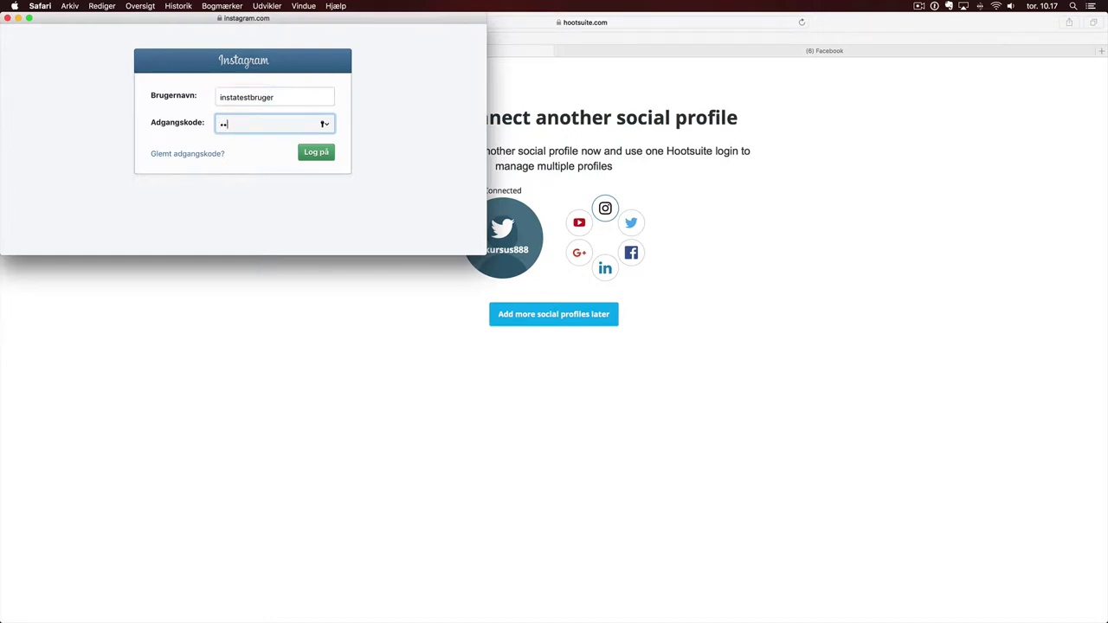
text(••••)
click(324, 153)
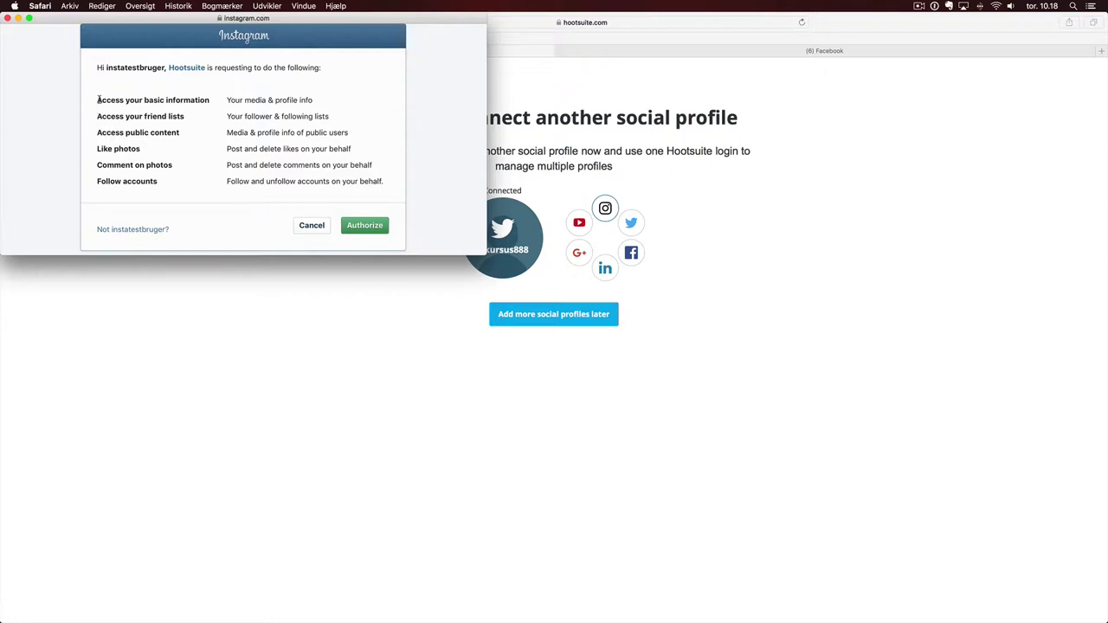
drag(98, 100, 160, 179)
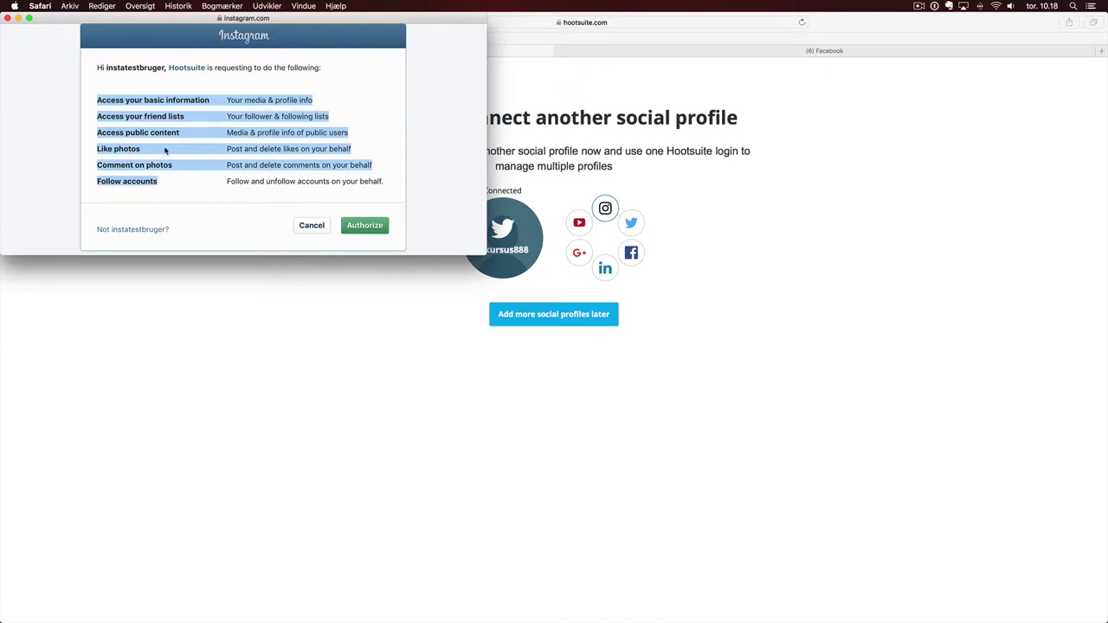
click(167, 151)
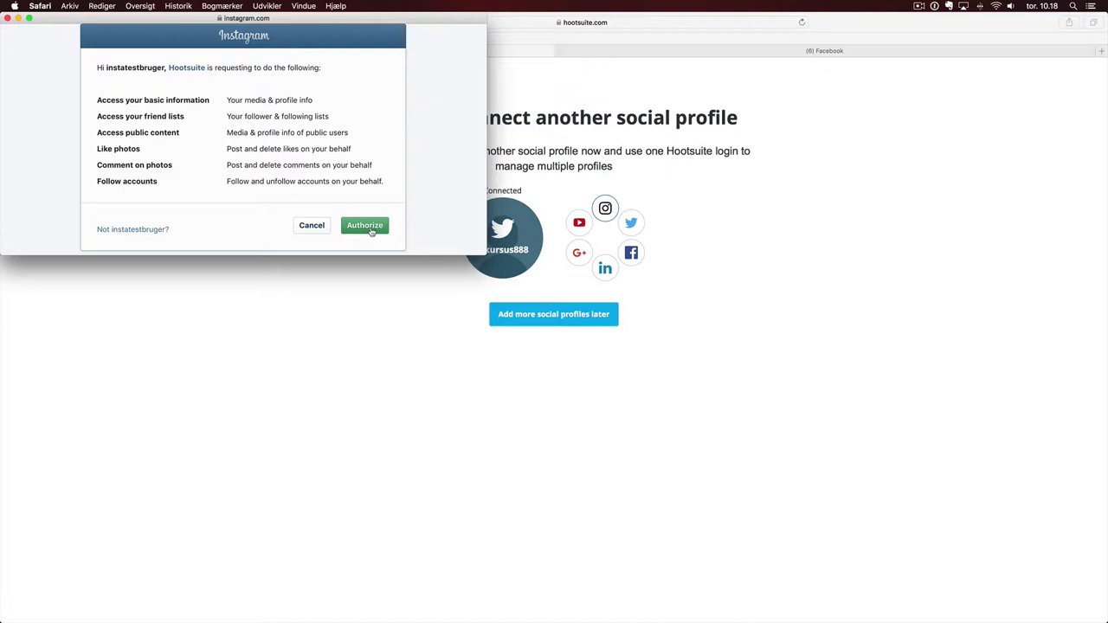
- Authorize Hootsuite on Instagram, read the direct publishing prompt, and opt out of direct publishing
click(369, 227)
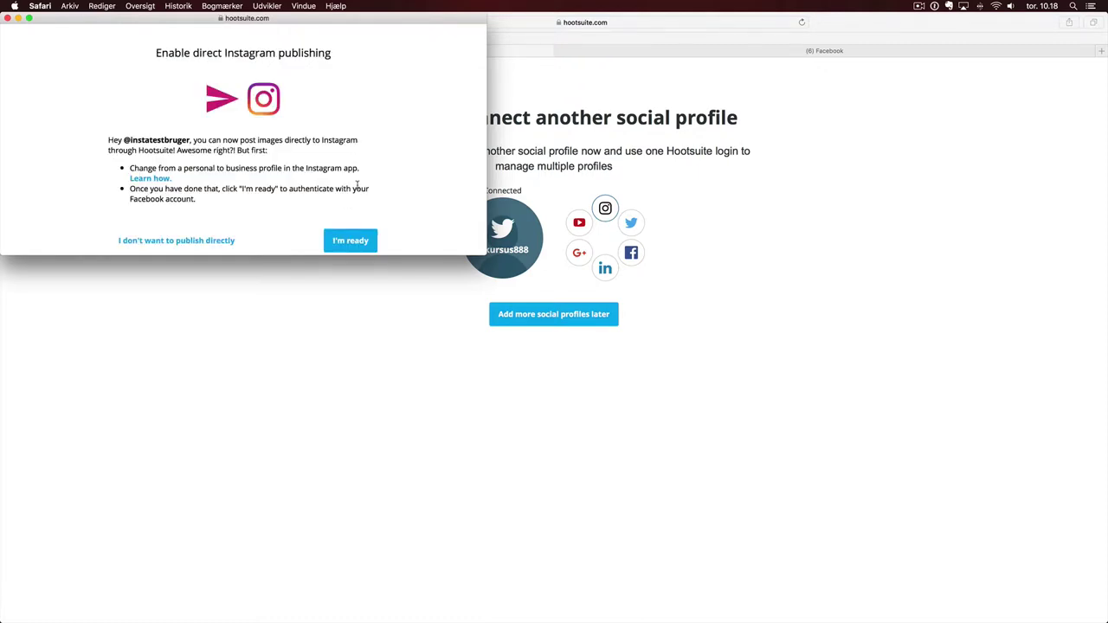
scroll(400, 176, down, 2)
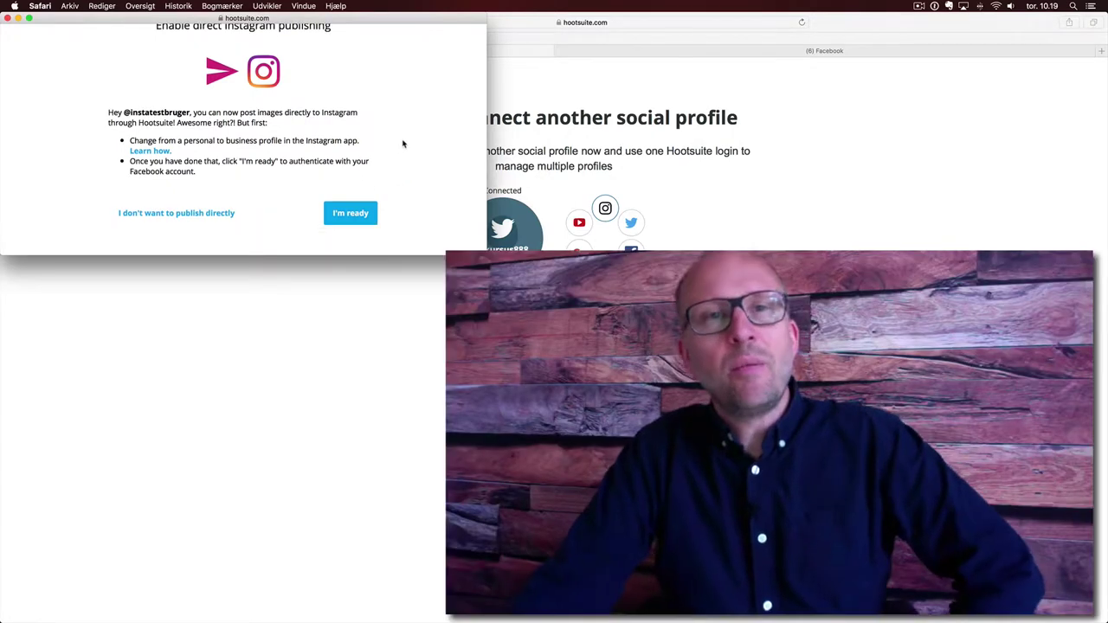
scroll(403, 142, up, 2)
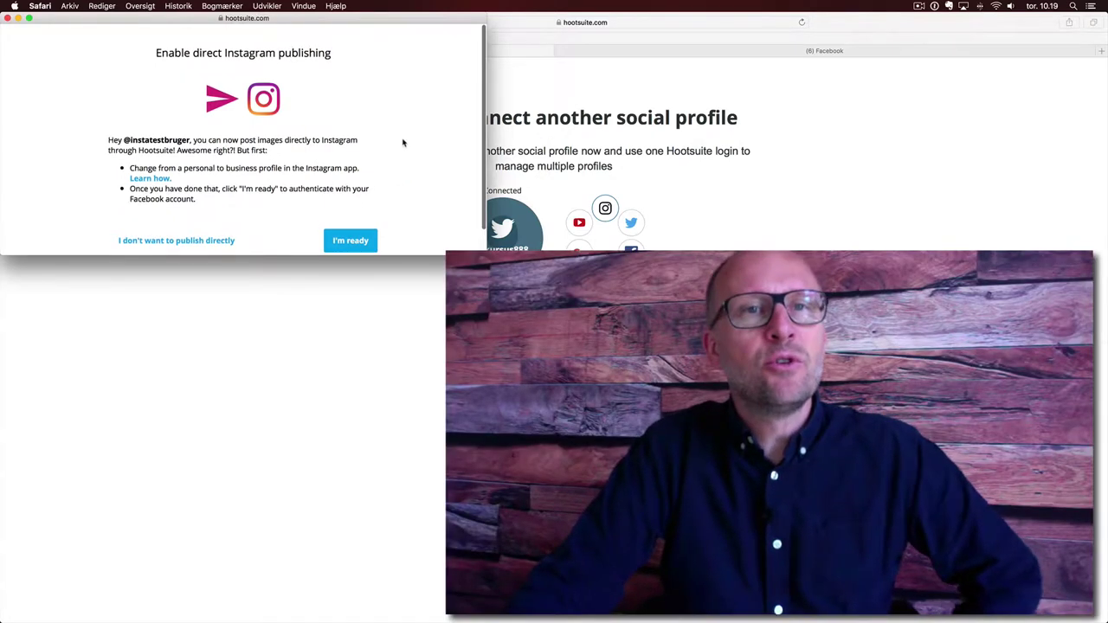
scroll(403, 142, down, 1)
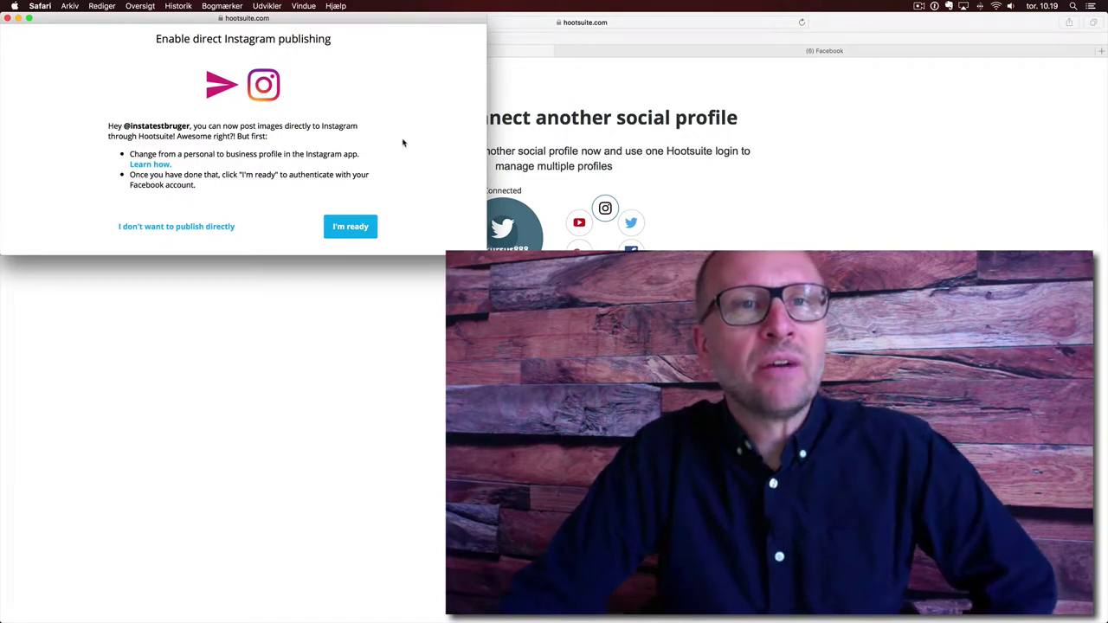
scroll(370, 137, down, 1)
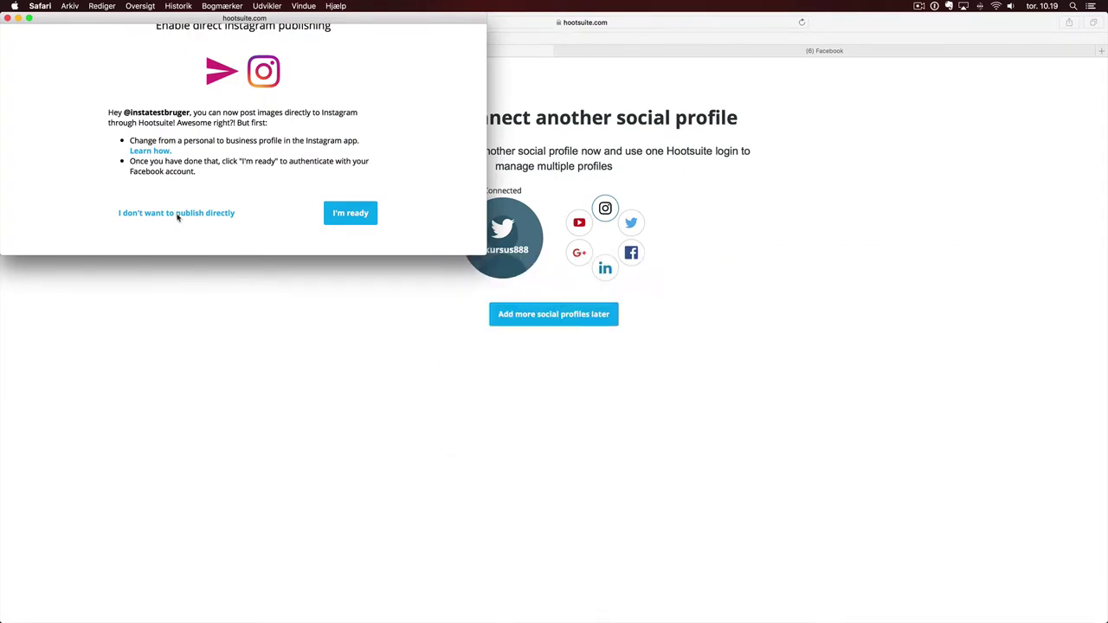
click(177, 214)
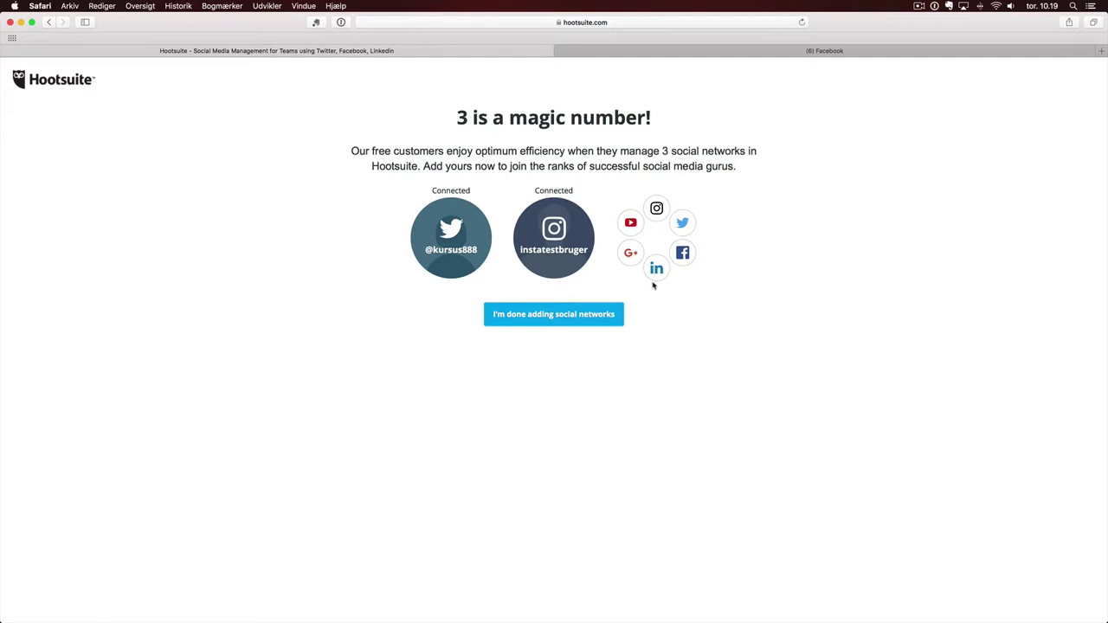
- Begin connecting Facebook, bringing up its Pages messaging permission request
mouse_move(551, 245)
click(684, 255)
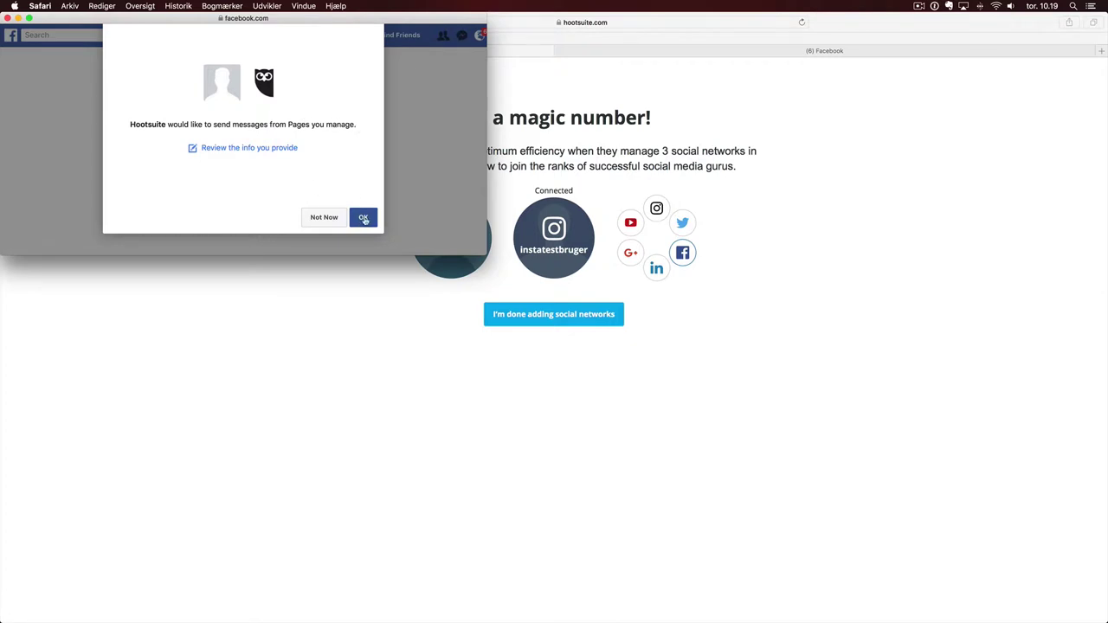
- Allow Hootsuite to send messages from managed Facebook Pages
click(364, 219)
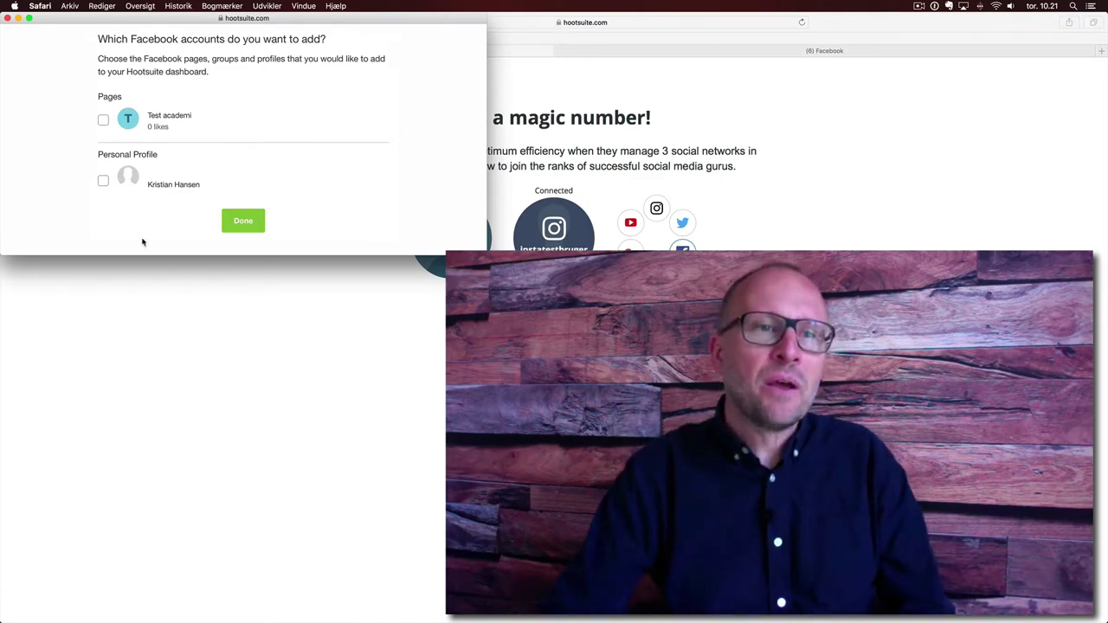
- Add the personal Facebook profile and continue past the connected networks summary
click(103, 180)
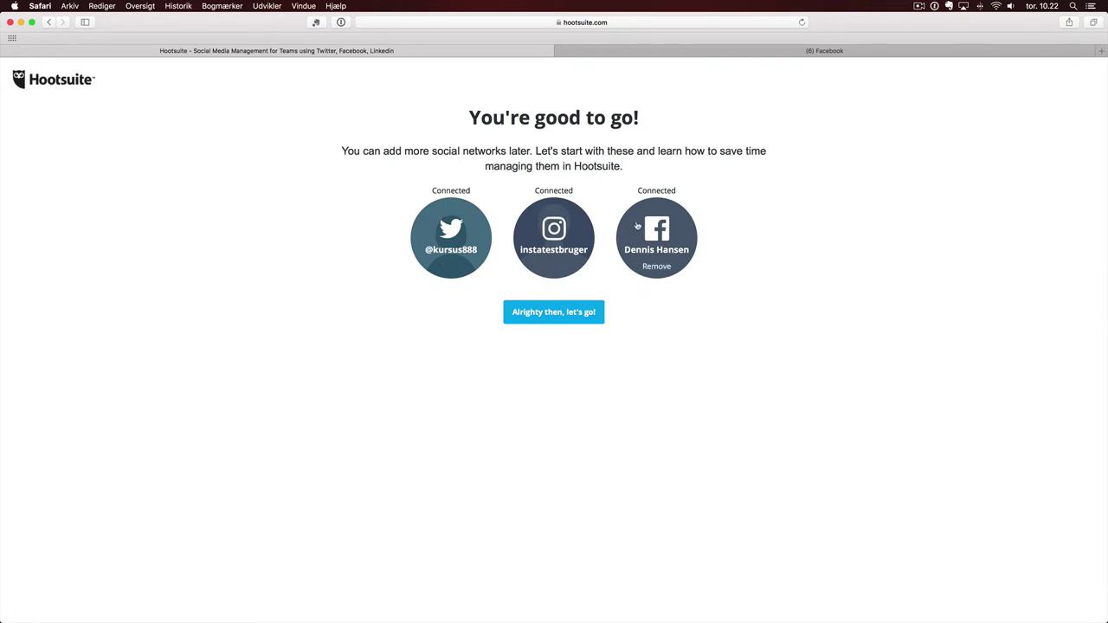
click(560, 315)
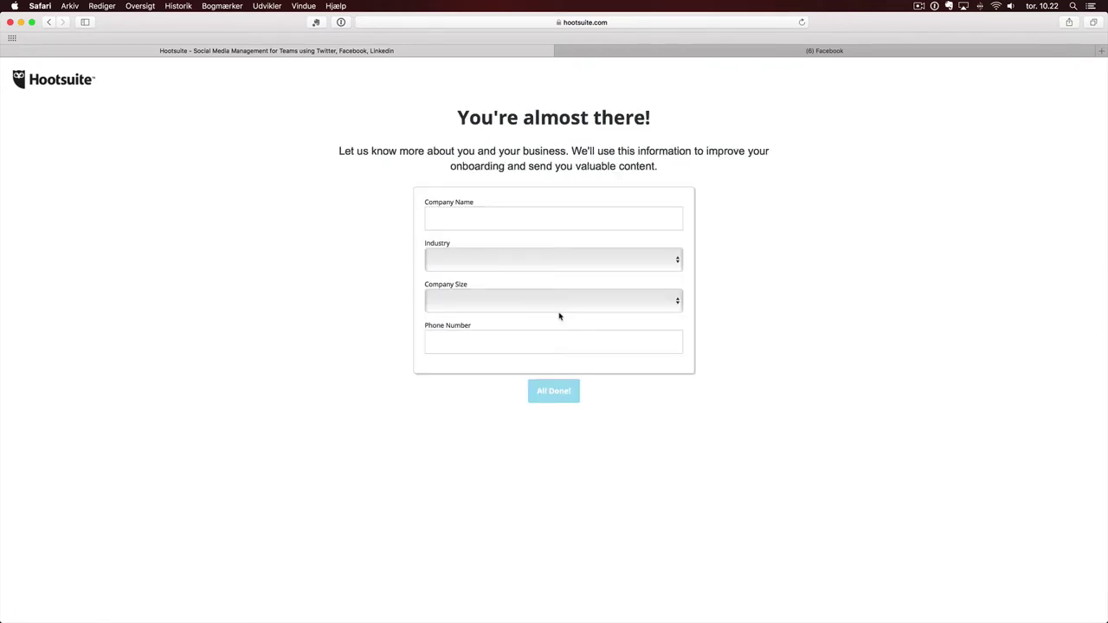
- Enter company Techhytten Danmark, industry Media & Entertainment, size 1 - 20, and submit
click(449, 213)
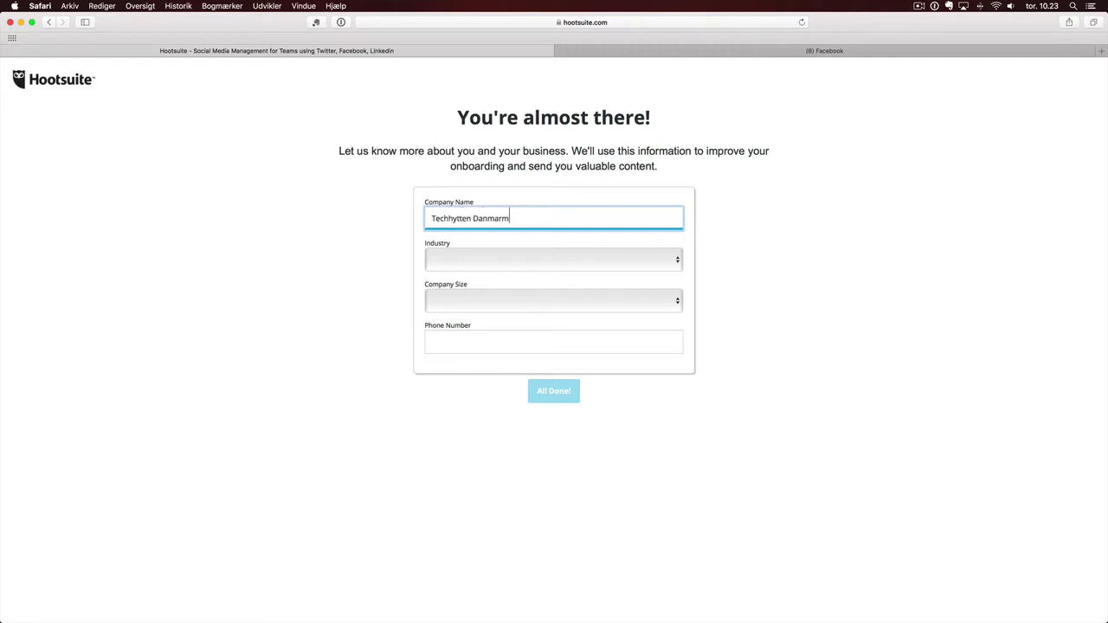
click(508, 261)
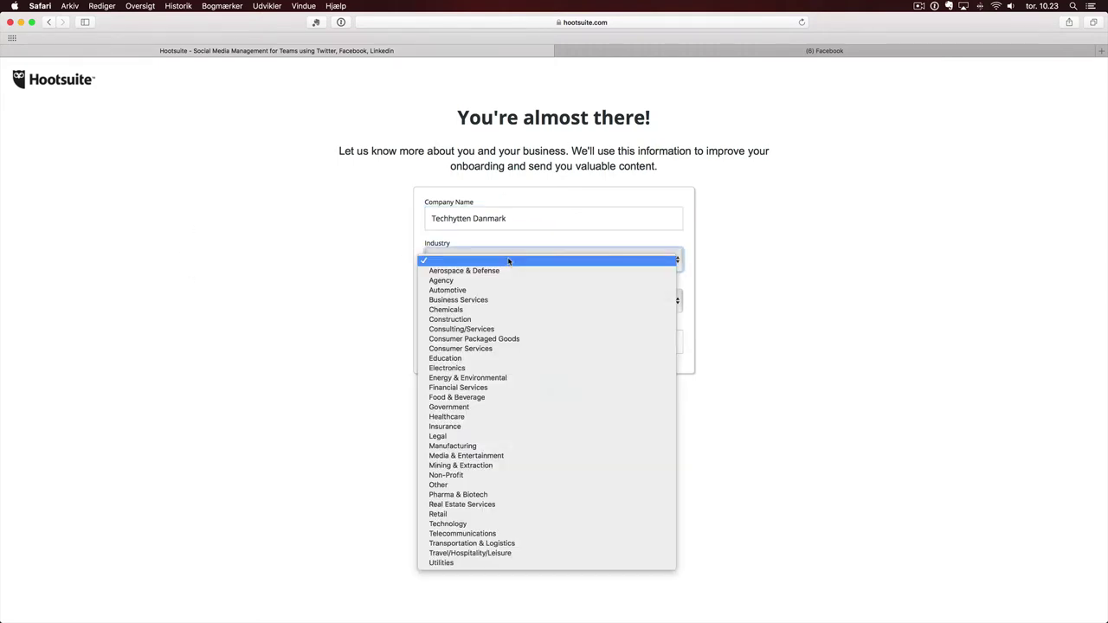
click(465, 456)
click(485, 306)
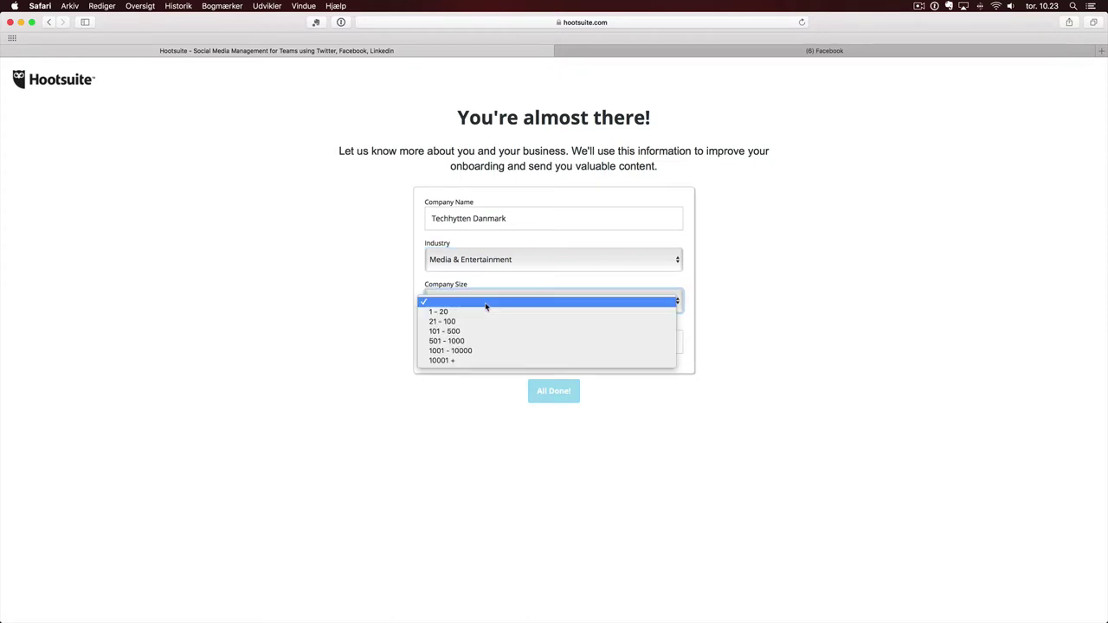
click(477, 314)
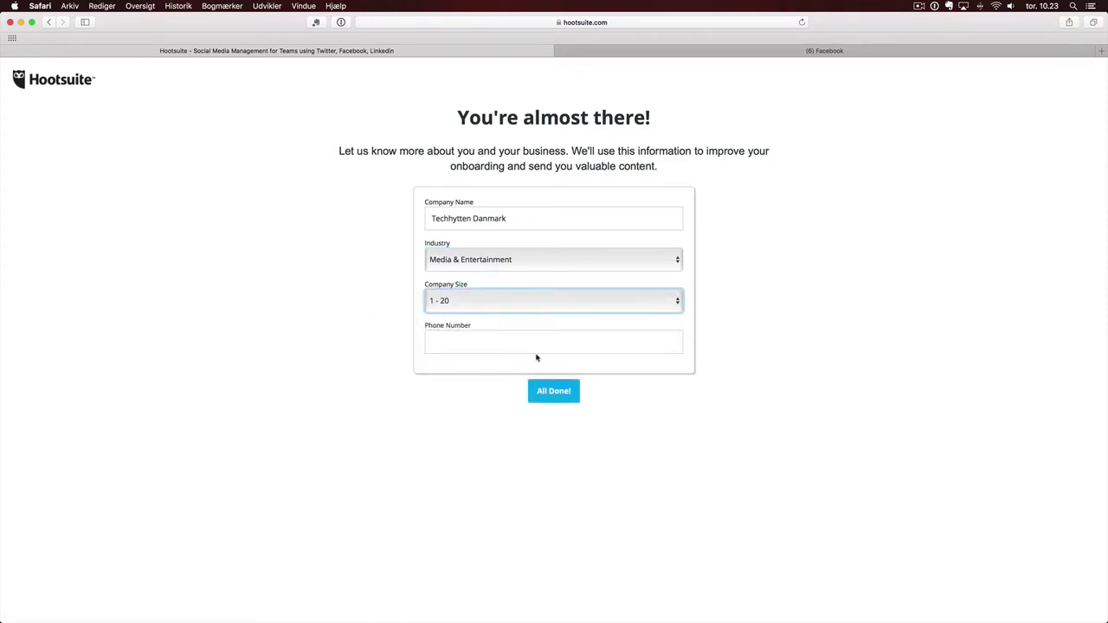
click(555, 395)
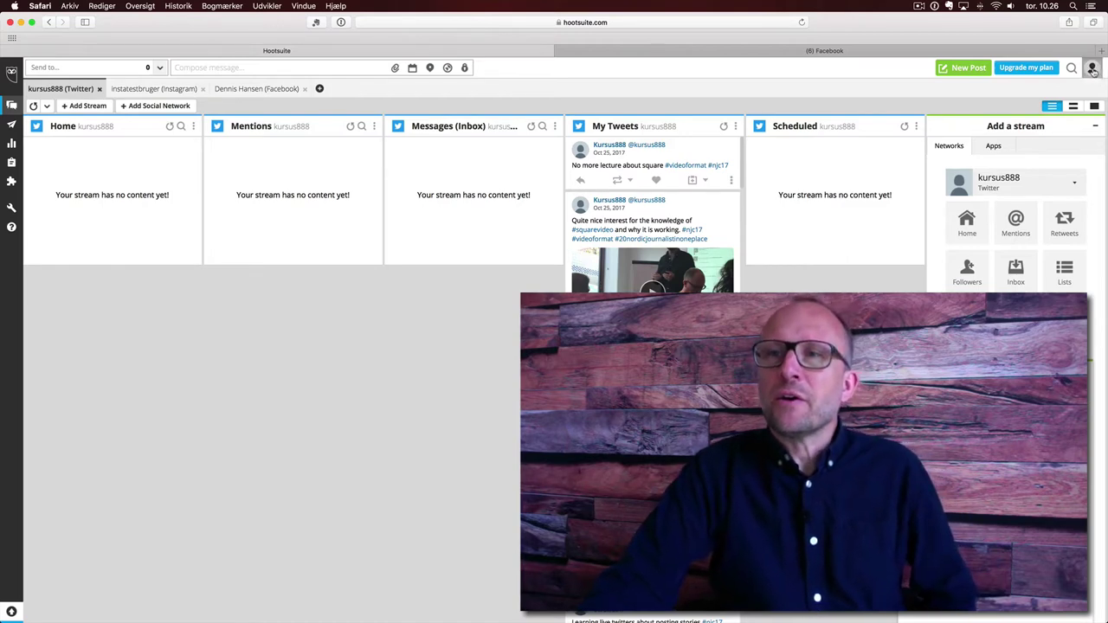
- Open the account options menu from the profile avatar at the top right of the dashboard
click(1092, 70)
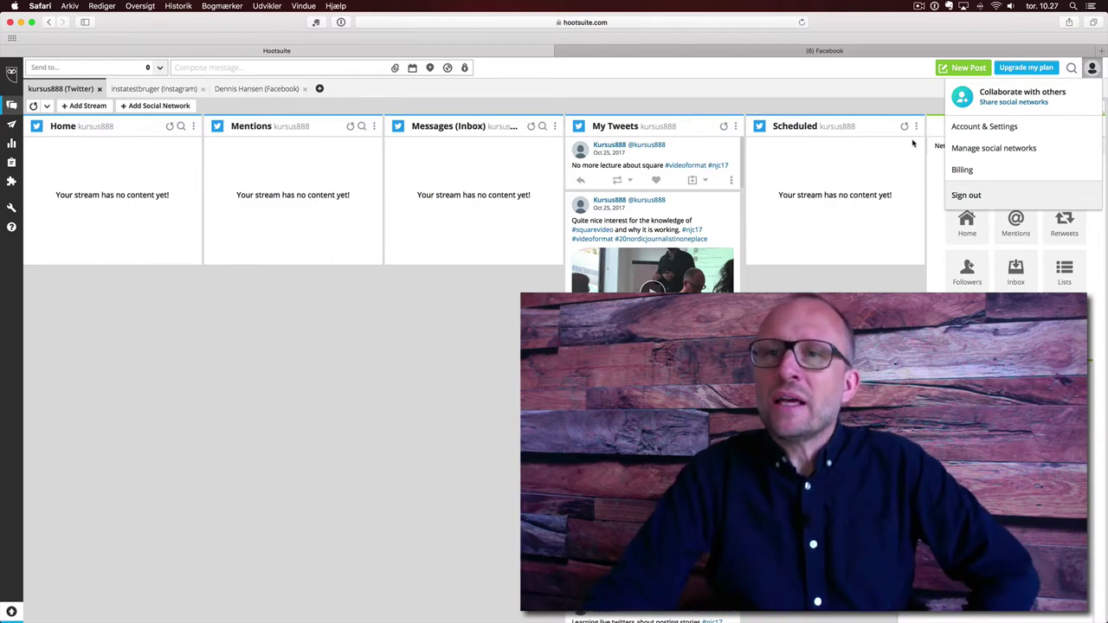
click(1012, 128)
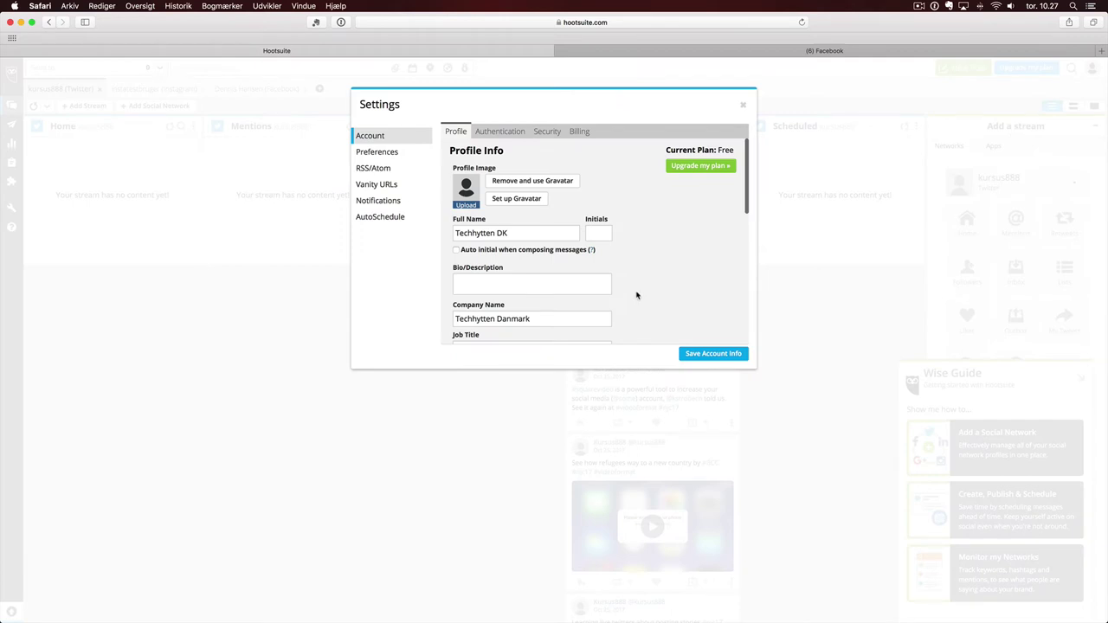
scroll(500, 264, down, 10)
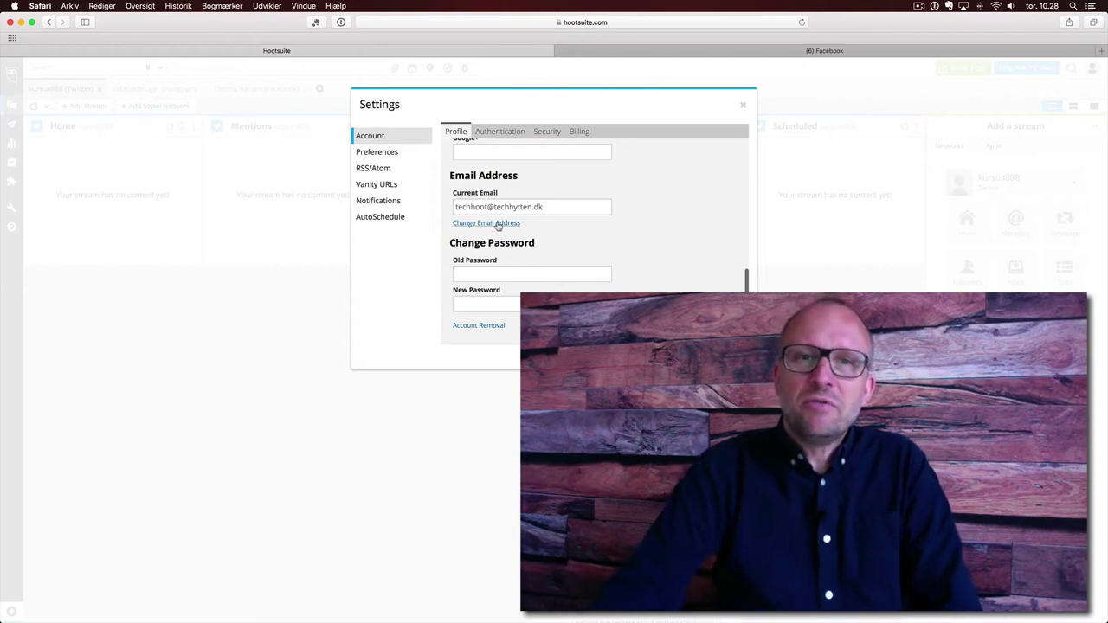
scroll(543, 227, up, 10)
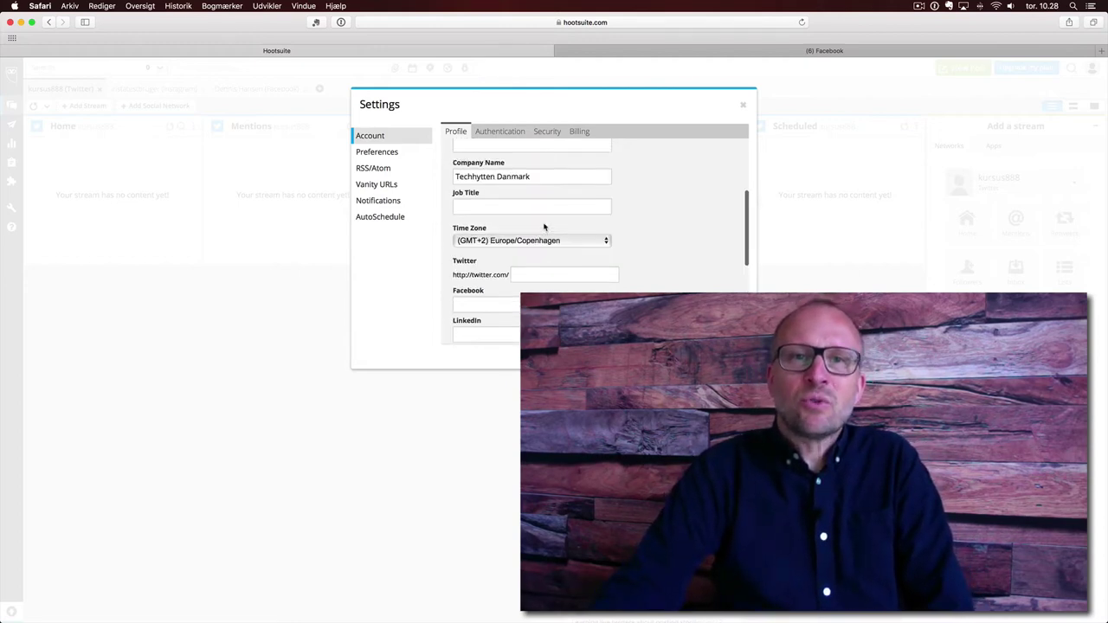
scroll(544, 226, up, 2)
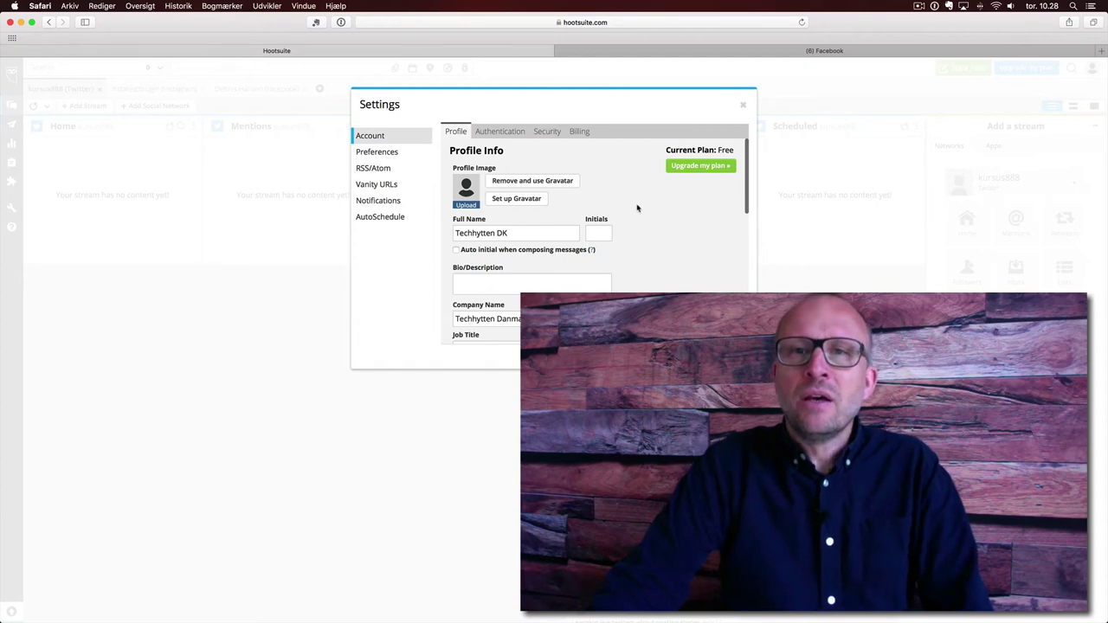
scroll(621, 270, down, 3)
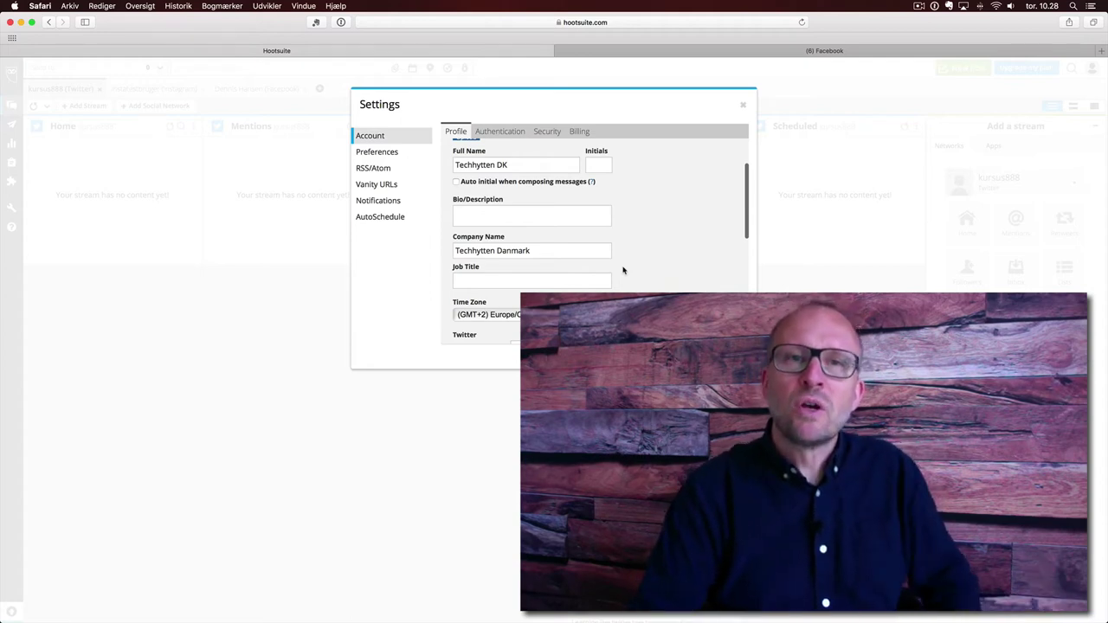
scroll(630, 265, up, 3)
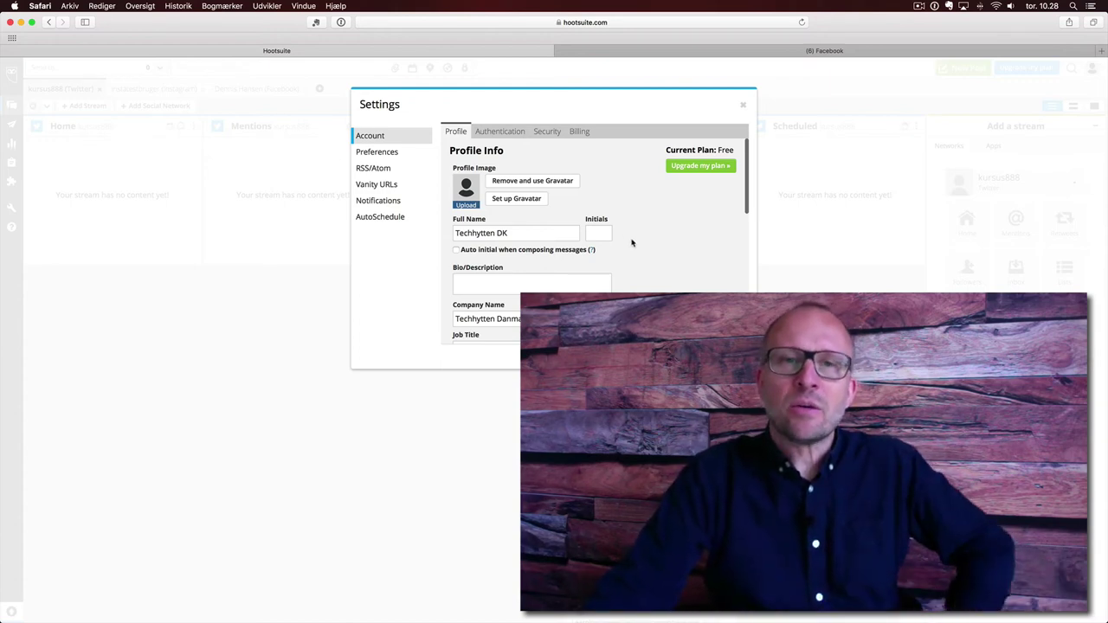
scroll(645, 254, down, 2)
scroll(645, 253, down, 4)
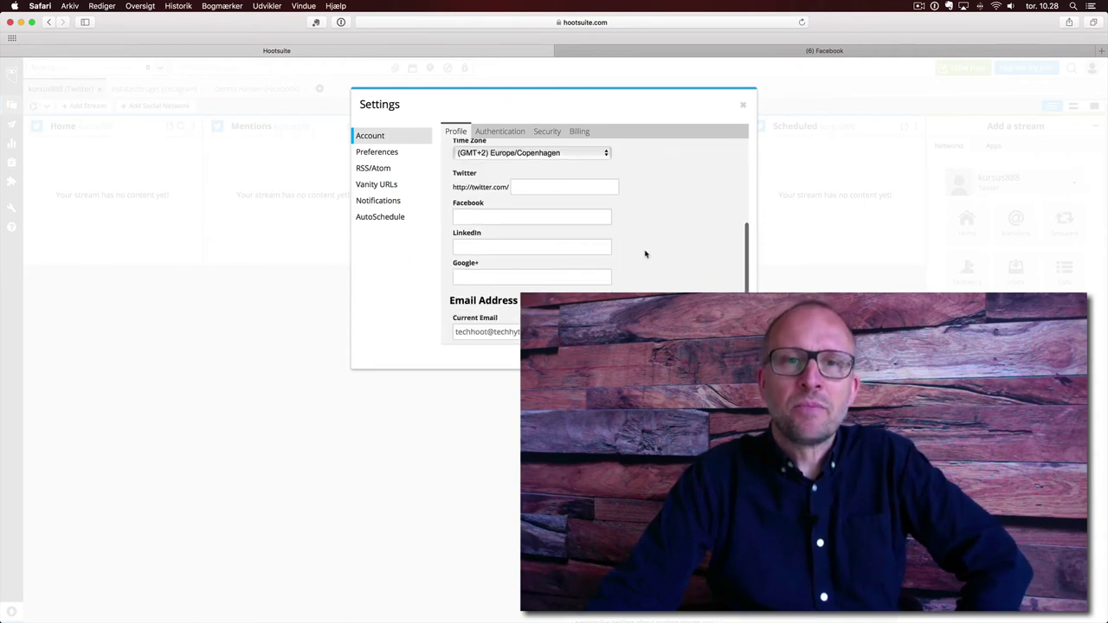
scroll(644, 254, up, 6)
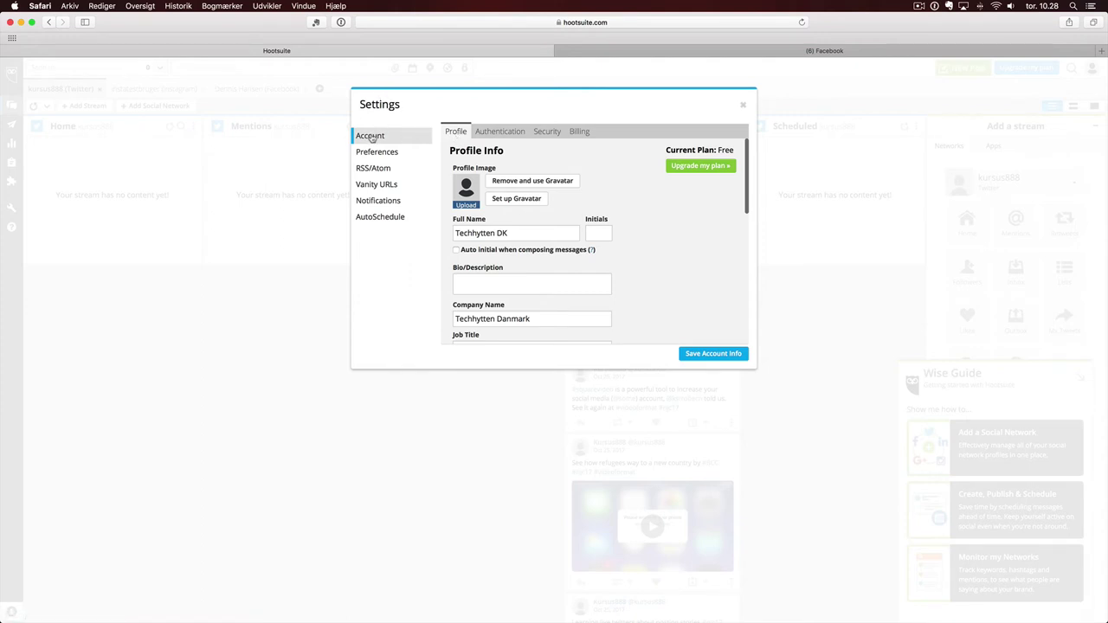
- Reopen Account & Settings and show the Security page with Google Authenticator 2-step verification
click(742, 105)
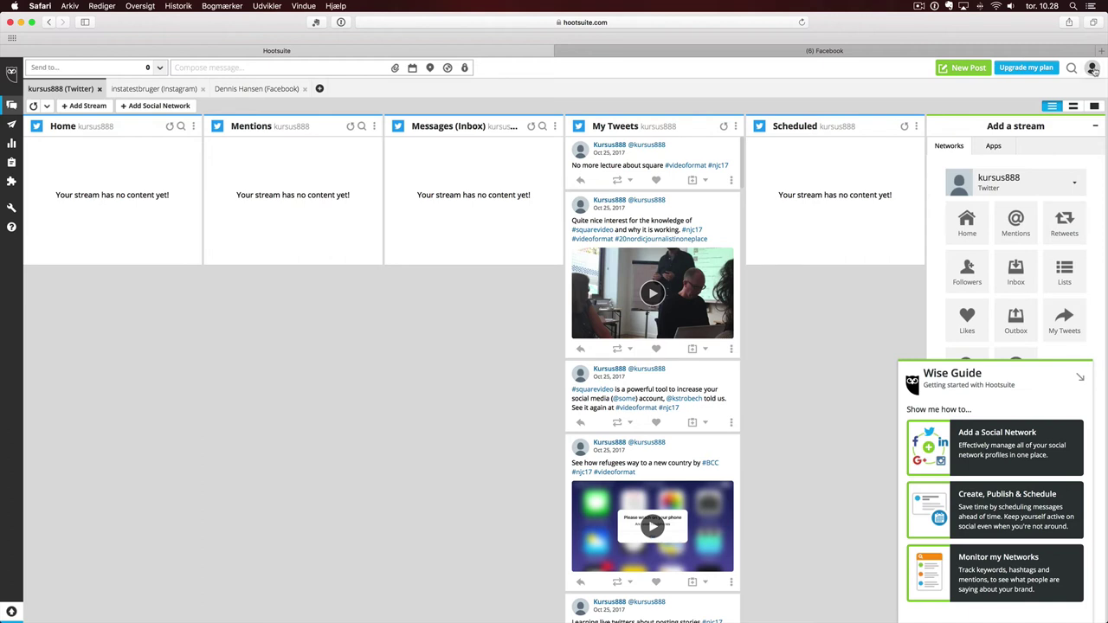
click(1093, 68)
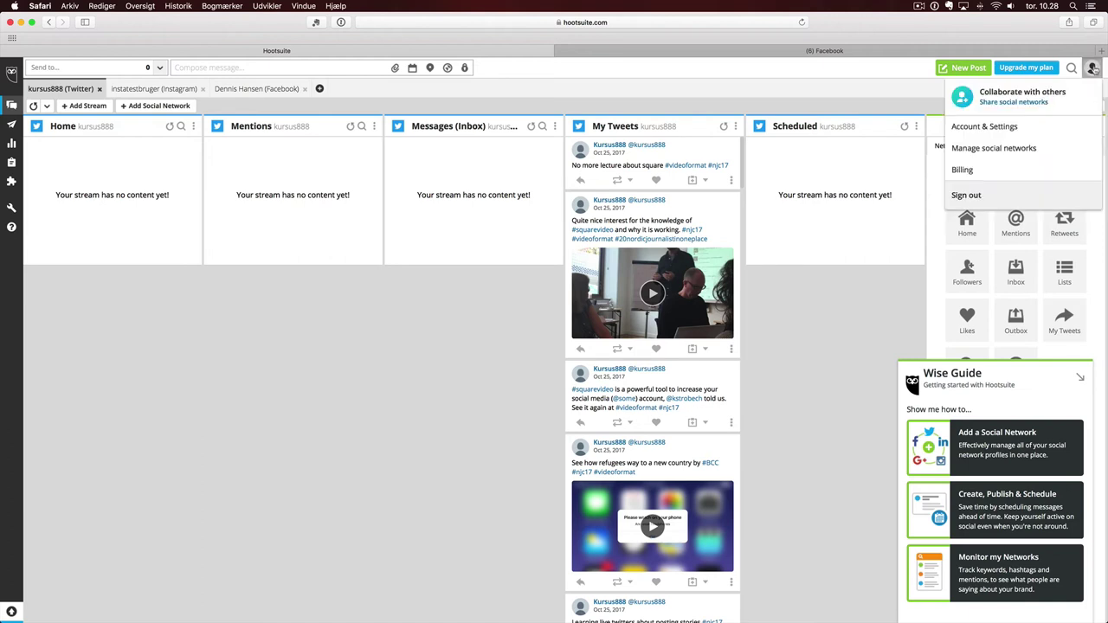
click(996, 129)
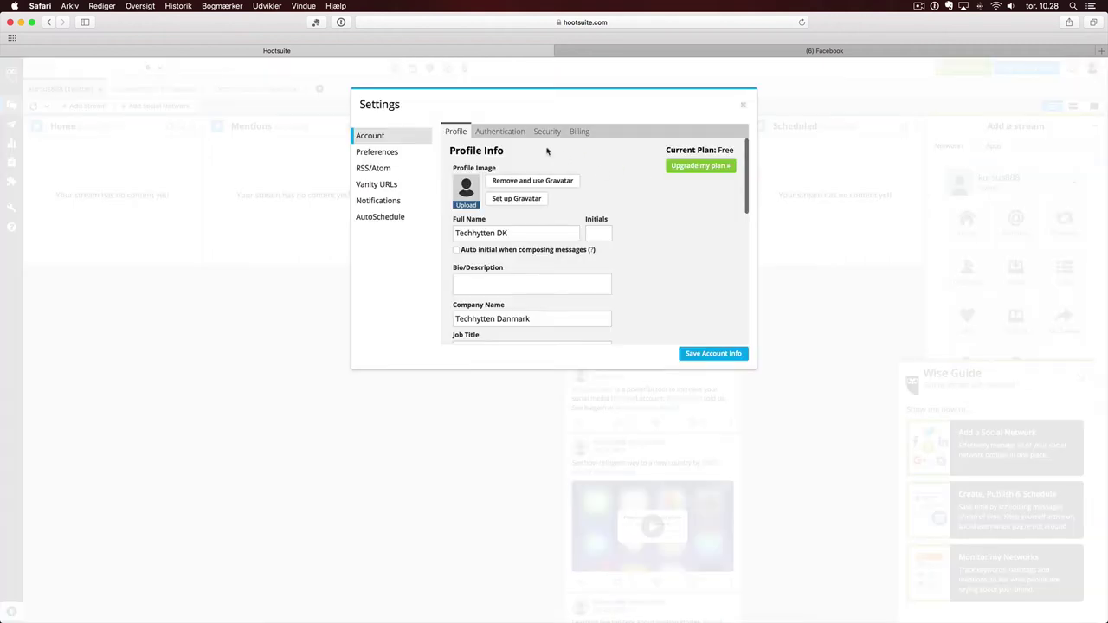
click(551, 137)
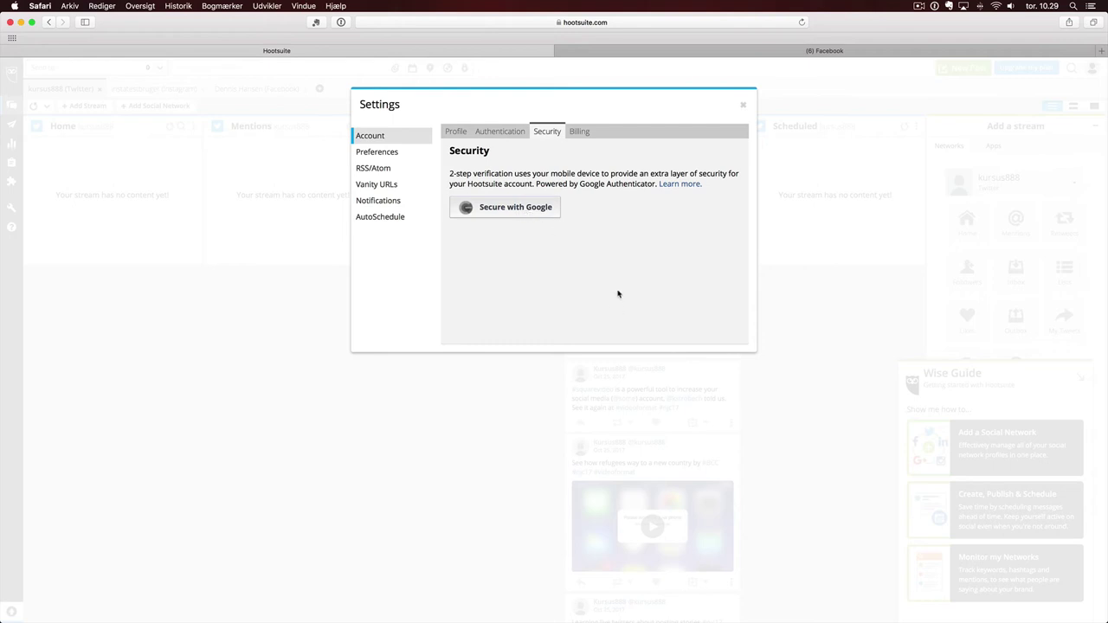
- Confirm the Billing tab shows the Free plan, then close Settings
click(579, 132)
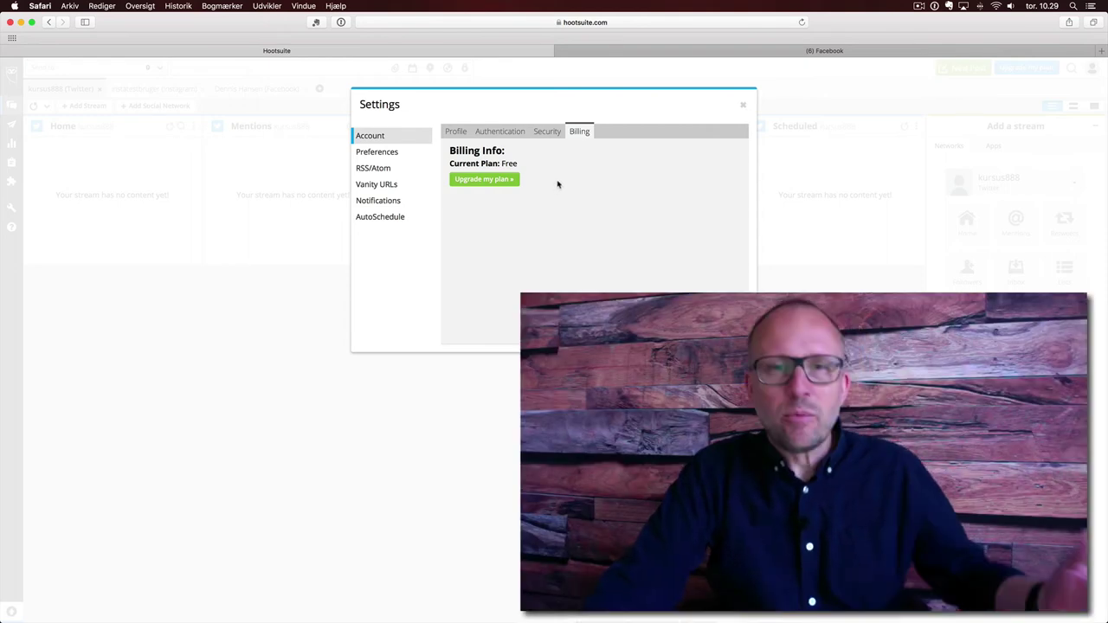
click(744, 108)
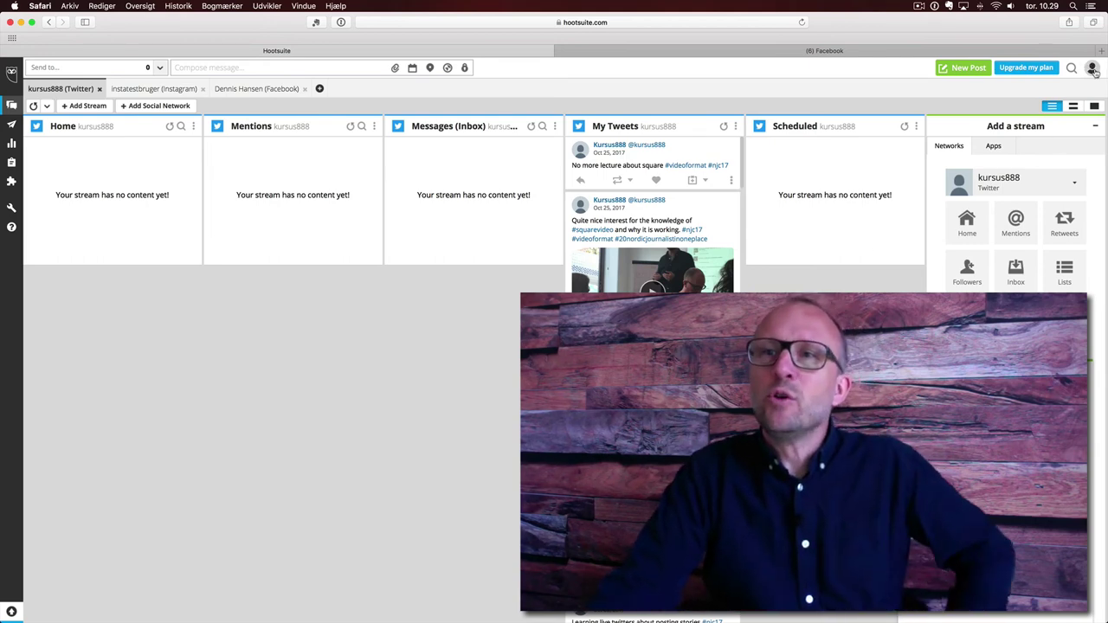
- Go to Manage social networks and inspect the Twitter account's gear options
click(1093, 69)
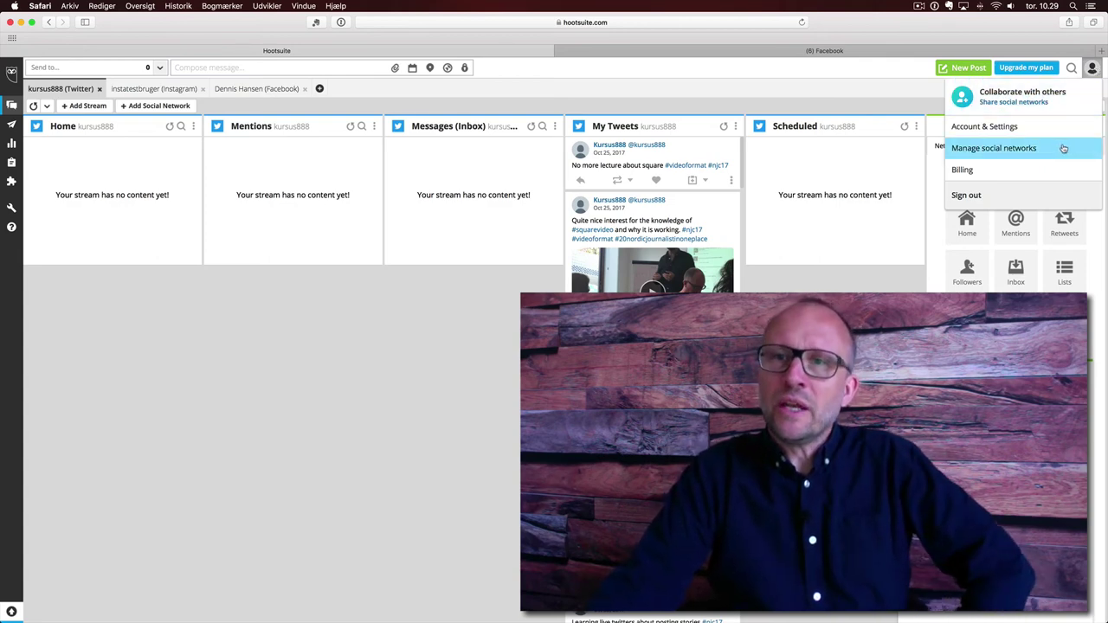
click(1064, 149)
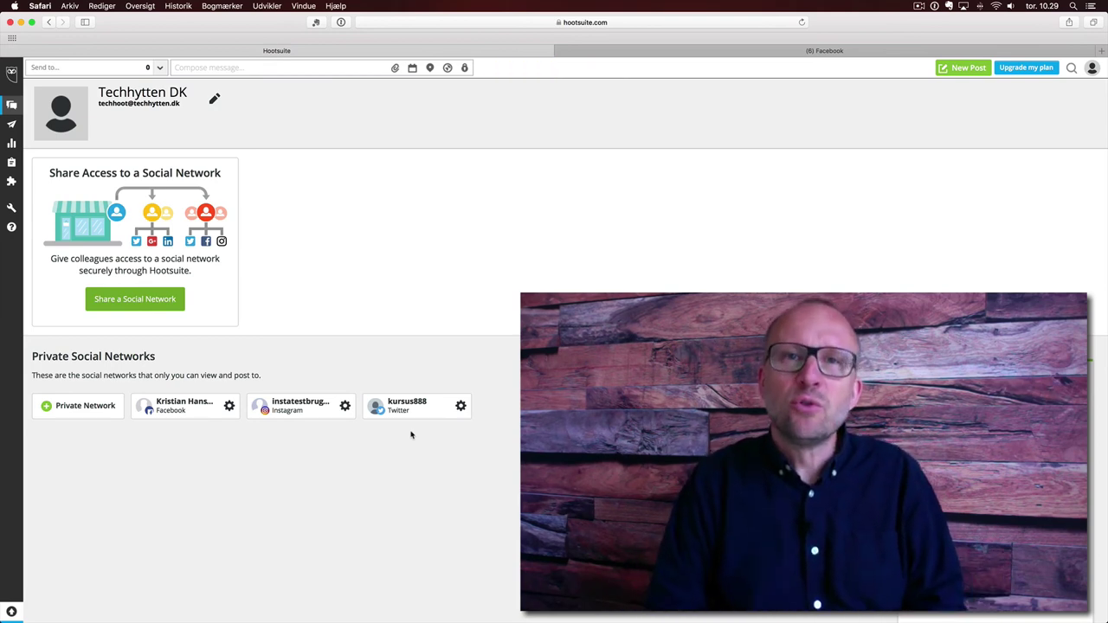
click(460, 407)
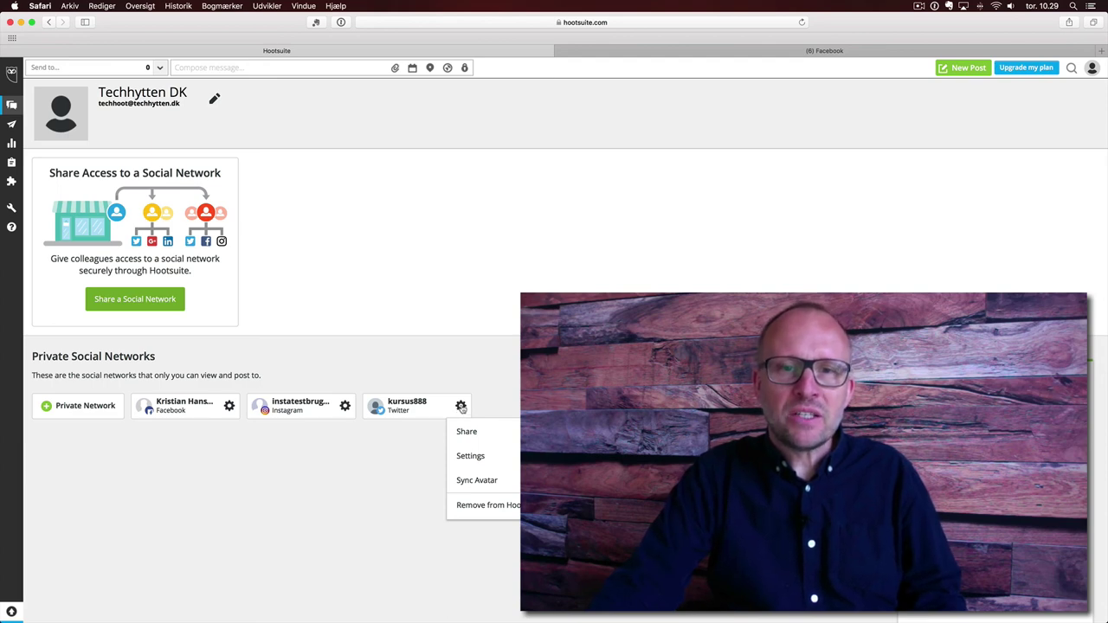
click(400, 474)
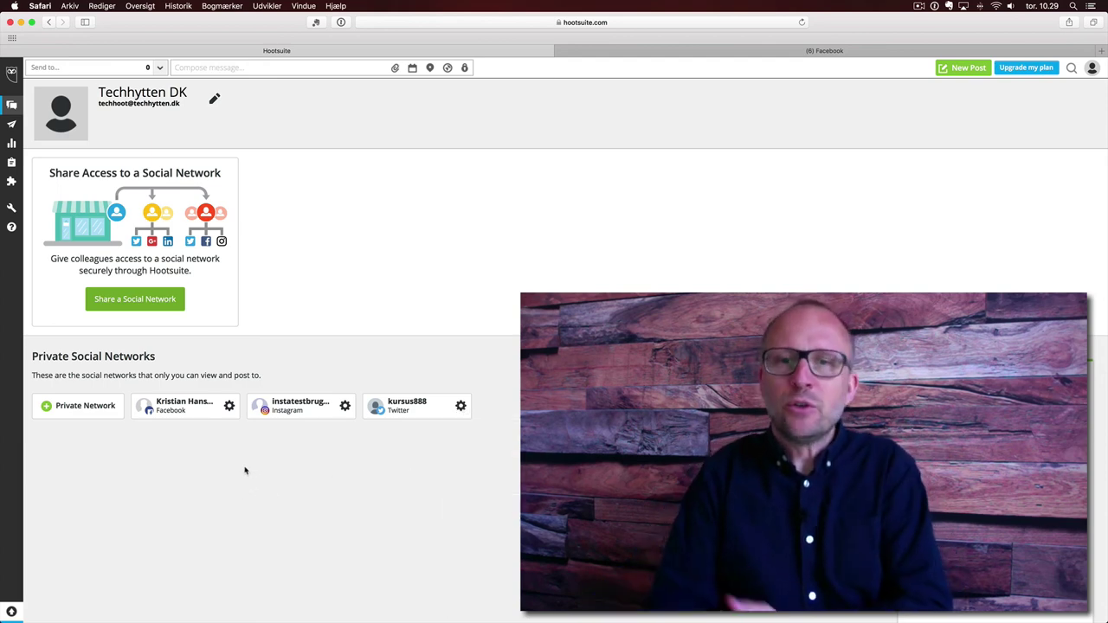
click(79, 410)
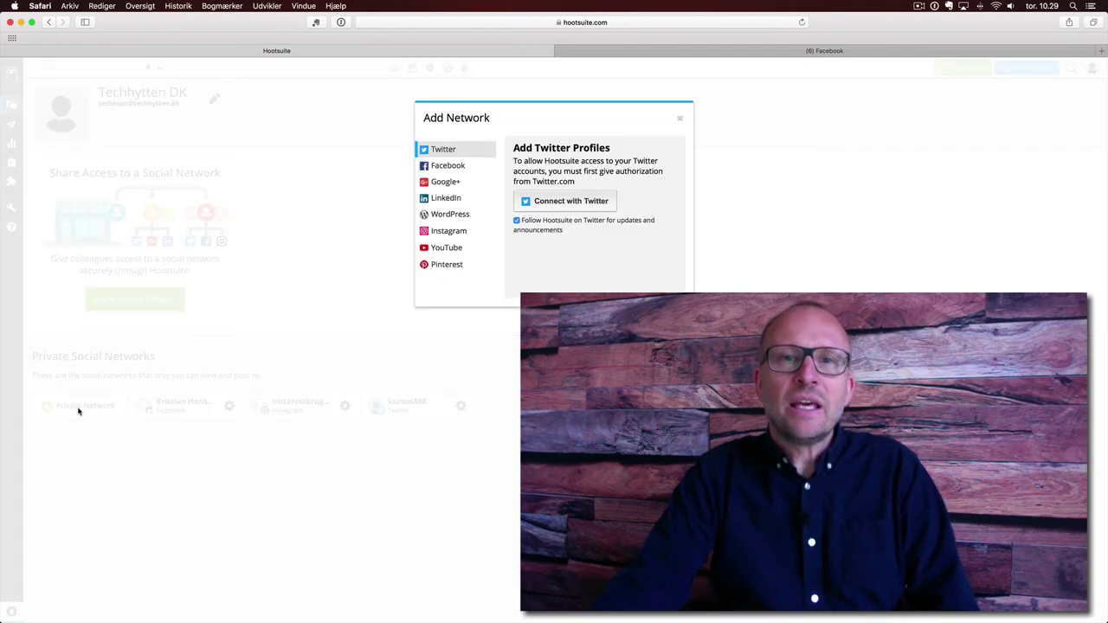
click(453, 251)
click(449, 265)
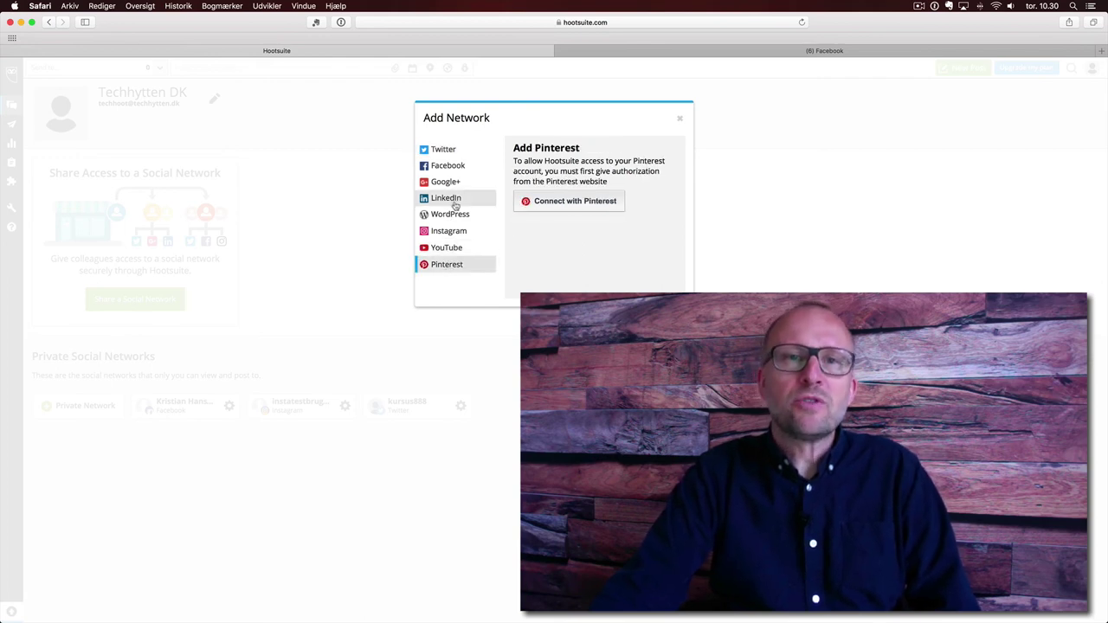
click(455, 201)
click(448, 182)
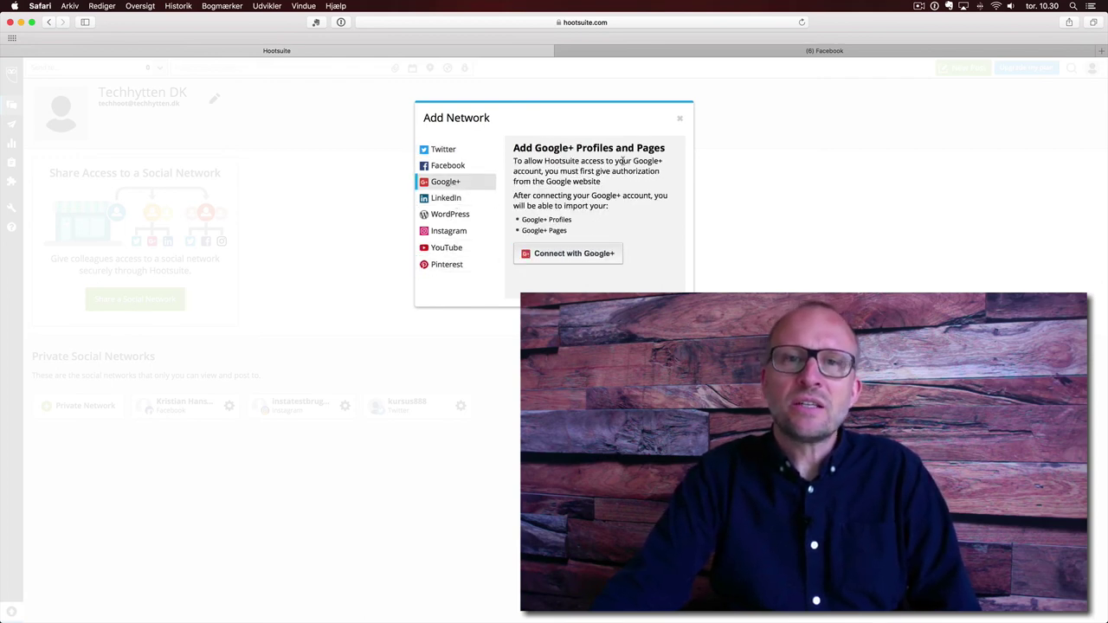
click(682, 121)
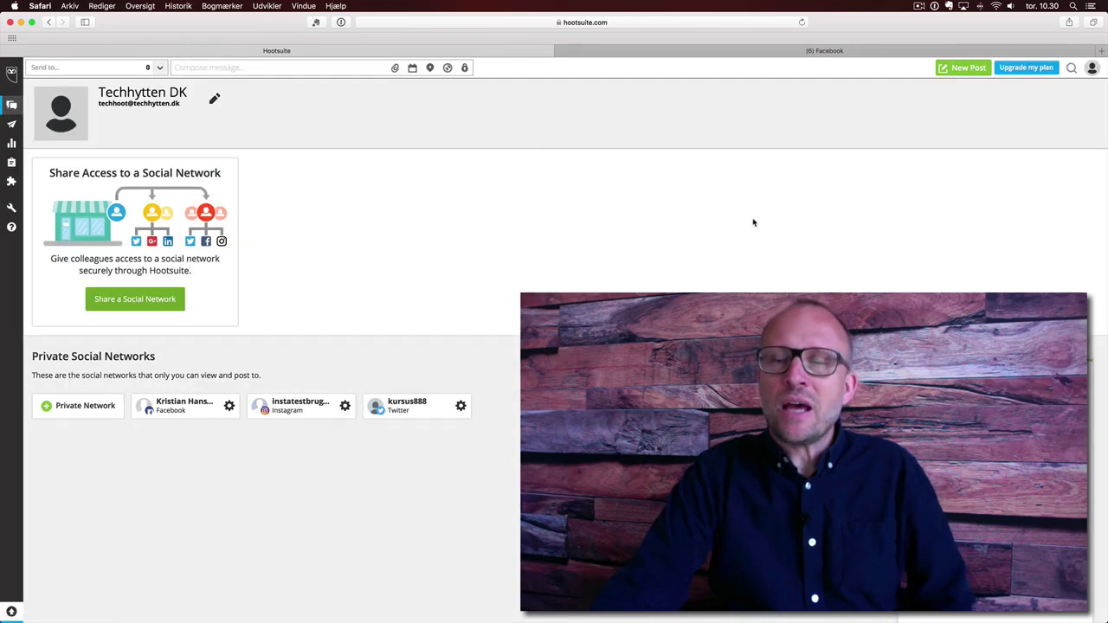